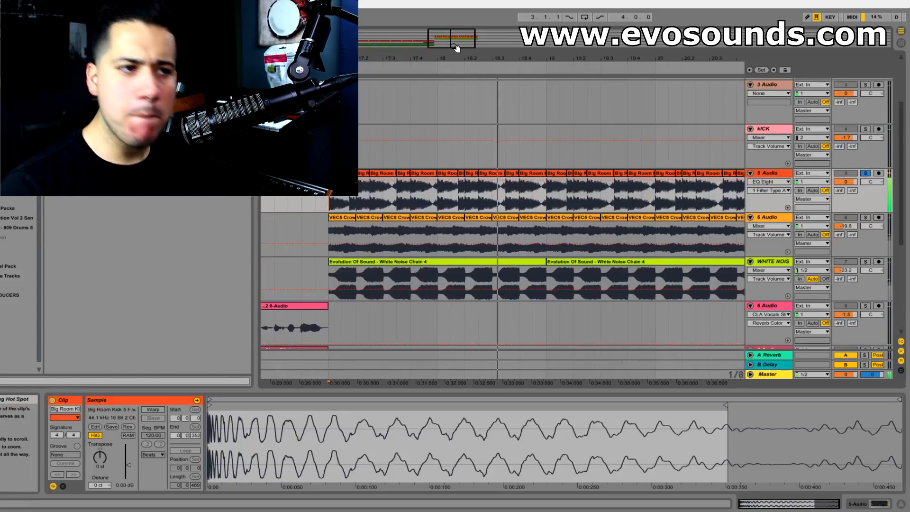
Step: Audition the crowd FX track and the white noise track in solo, and return to the full mix
{"action": "left_click", "coordinate": [866, 217]}
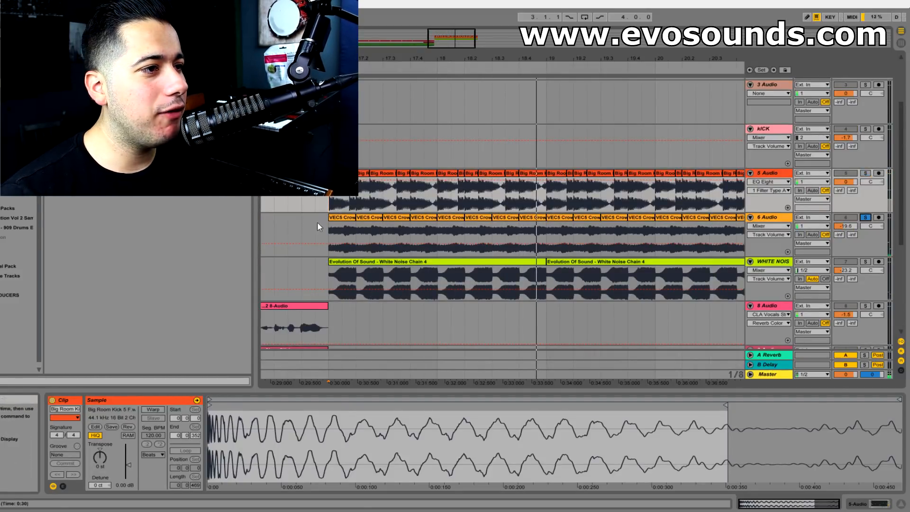
{"action": "left_click", "coordinate": [338, 218]}
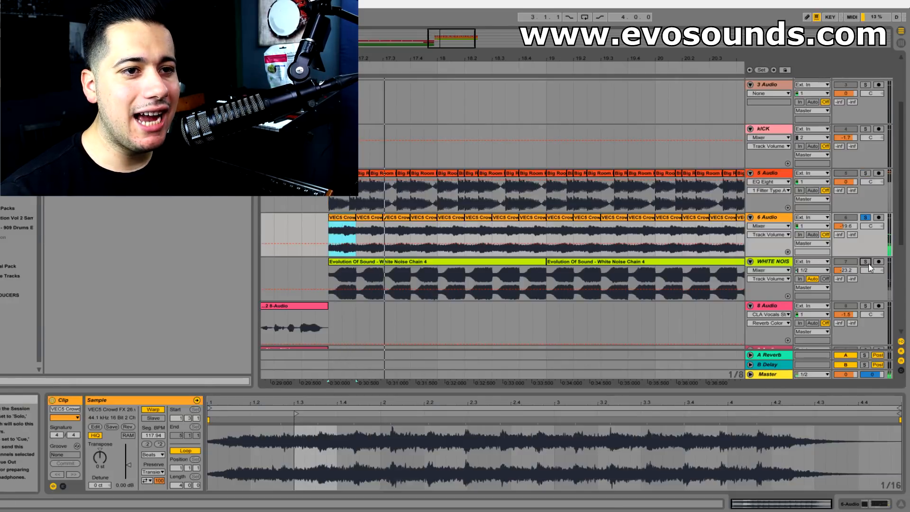
{"action": "left_click", "coordinate": [766, 263]}
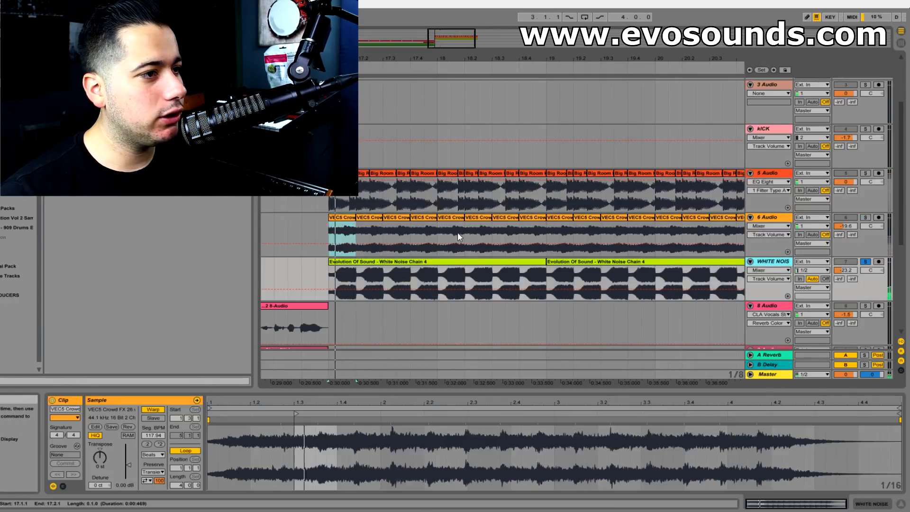
{"action": "left_click", "coordinate": [865, 262]}
Step: Create an empty two-bar MIDI clip from bar 17 to bar 19 on the Serum track and enlarge its note editor
{"action": "scroll", "coordinate": [468, 235], "scroll_direction": "down", "scroll_amount": 6}
{"action": "left_click_drag", "start_coordinate": [331, 320], "coordinate": [547, 344]}
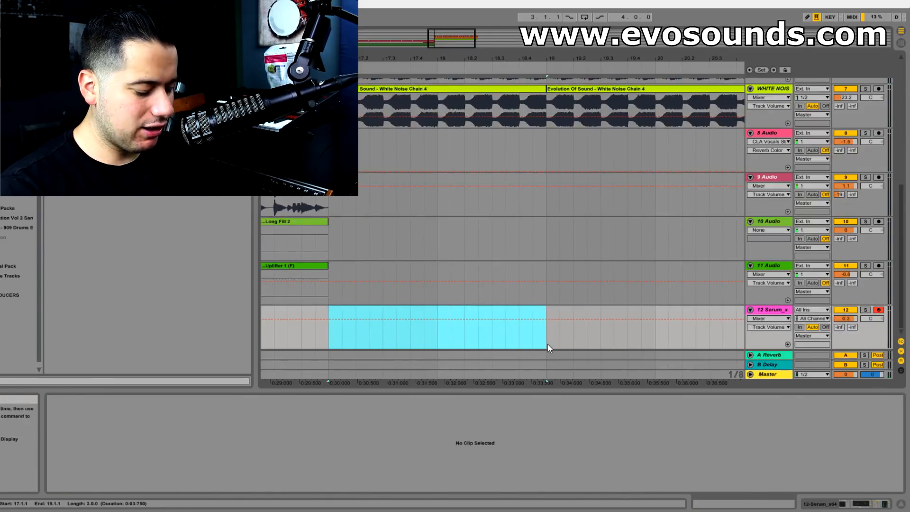
{"action": "key", "text": "ctrl+shift+m"}
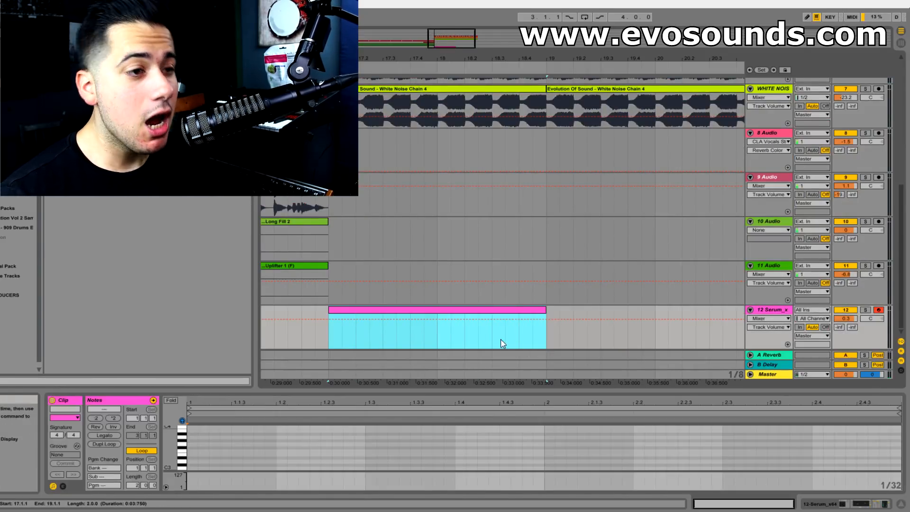
{"action": "left_click", "coordinate": [409, 315]}
{"action": "left_click_drag", "start_coordinate": [522, 390], "coordinate": [521, 185]}
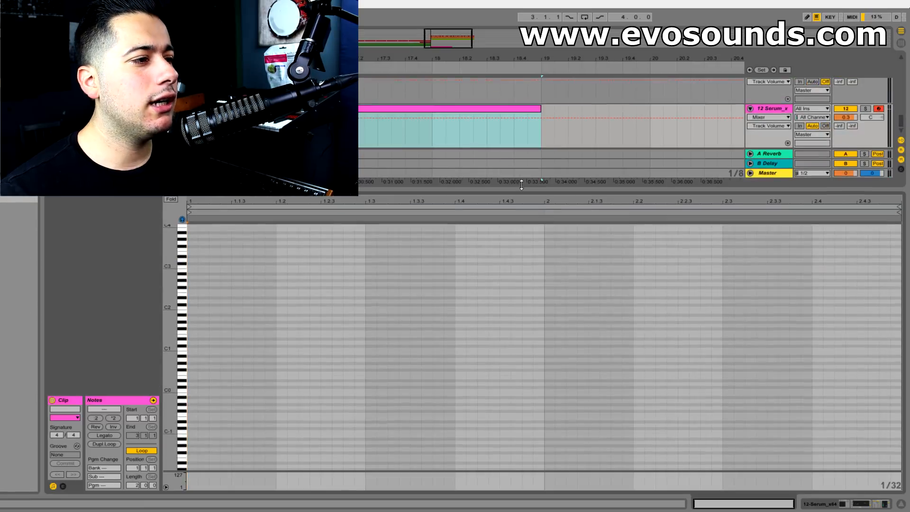
{"action": "left_click_drag", "start_coordinate": [167, 378], "coordinate": [180, 377]}
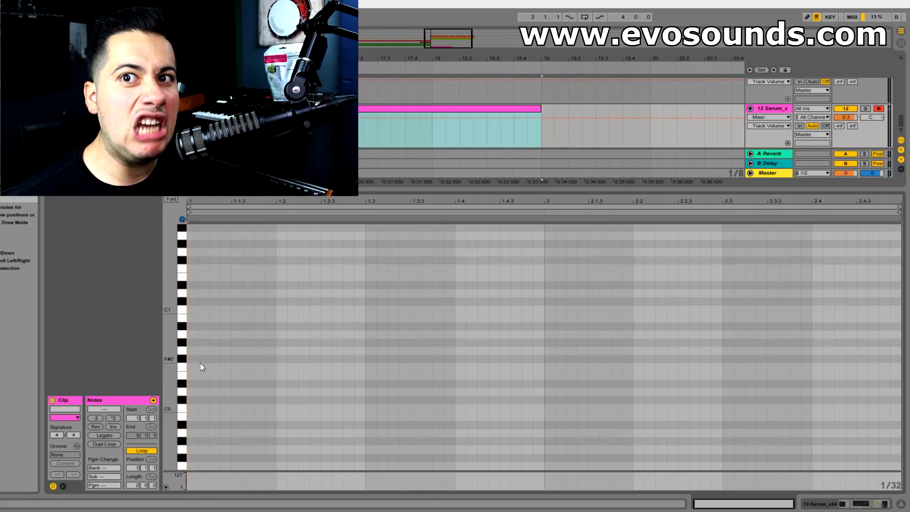
Step: Draw an F1 note at the start of the clip and make it one beat long
{"action": "left_click", "coordinate": [192, 371]}
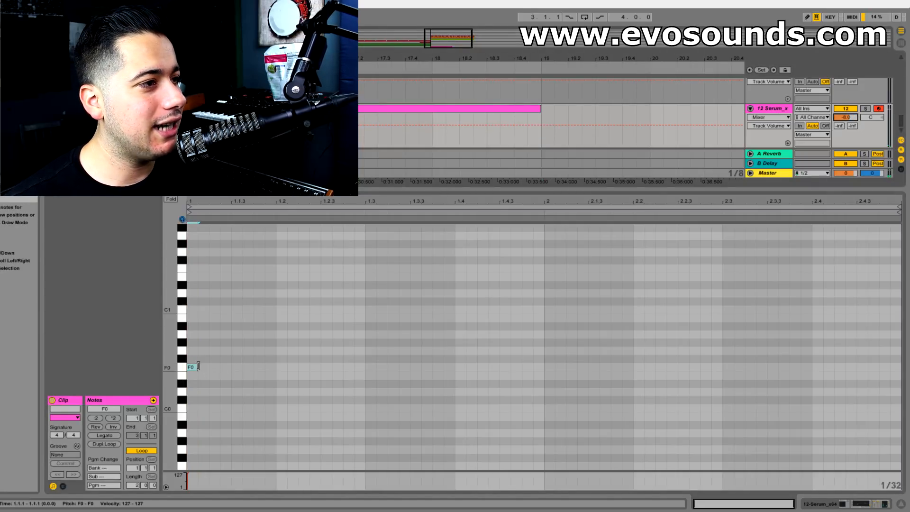
{"action": "left_click_drag", "start_coordinate": [196, 367], "coordinate": [382, 377]}
{"action": "key", "text": "shift+Up"}
{"action": "key", "text": "space"}
{"action": "scroll", "coordinate": [392, 374], "scroll_direction": "up", "scroll_amount": 2}
{"action": "key", "text": "space"}
{"action": "left_click", "coordinate": [372, 313]}
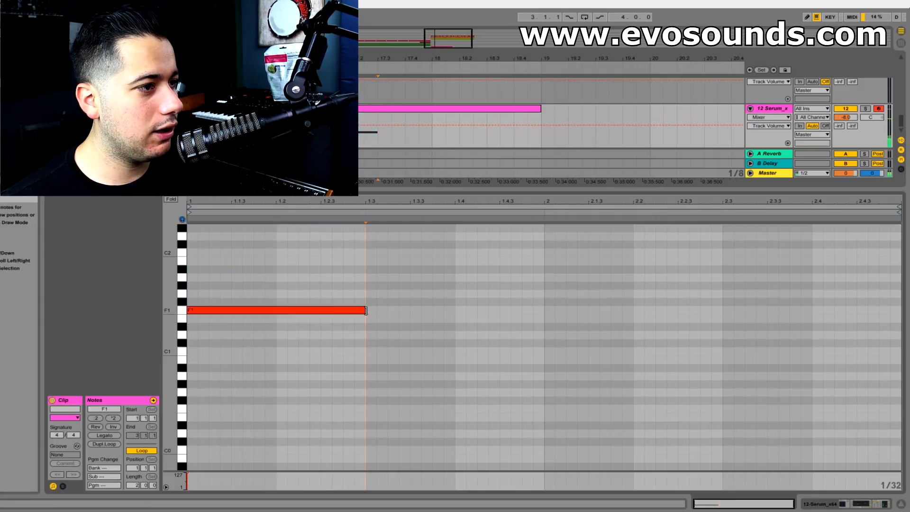
{"action": "left_click_drag", "start_coordinate": [364, 311], "coordinate": [277, 312]}
Step: Set the Serum track's volume to 0 dB
{"action": "right_click", "coordinate": [844, 122]}
{"action": "right_click", "coordinate": [847, 115]}
{"action": "left_click", "coordinate": [818, 134]}
{"action": "right_click", "coordinate": [856, 117]}
{"action": "key", "text": "Escape"}
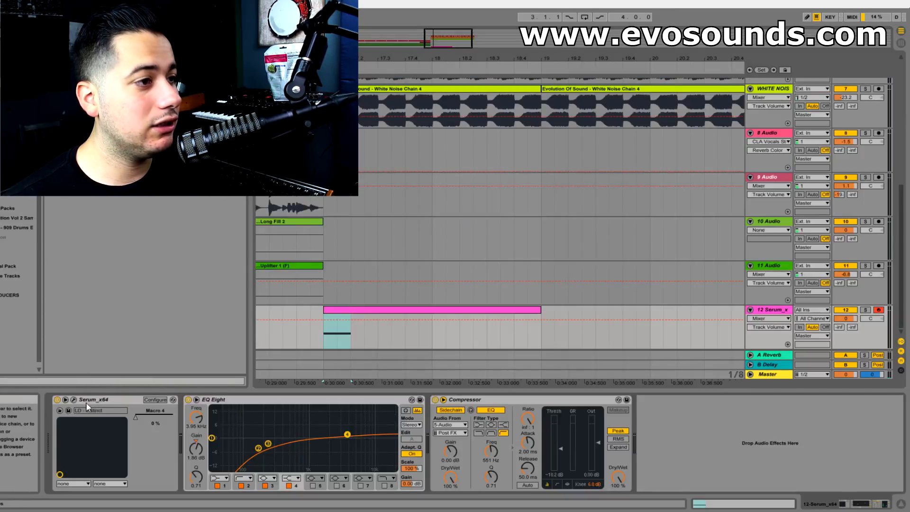
Step: Reopen the Serum clip's notes and add an F2 note at beat 1.2, followed directly by a C3 note of equal length
{"action": "double_click", "coordinate": [343, 312]}
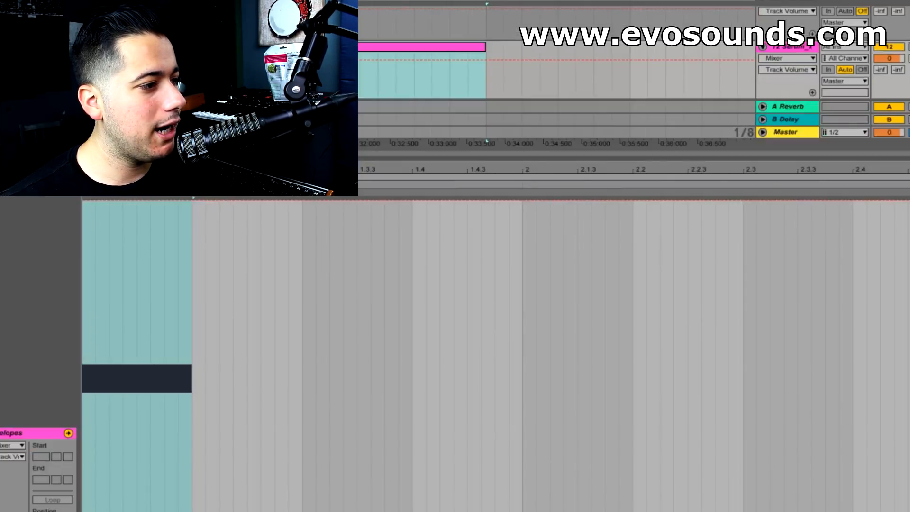
{"action": "left_click", "coordinate": [68, 433]}
{"action": "key", "text": "space"}
{"action": "scroll", "coordinate": [203, 411], "scroll_direction": "up", "scroll_amount": 5}
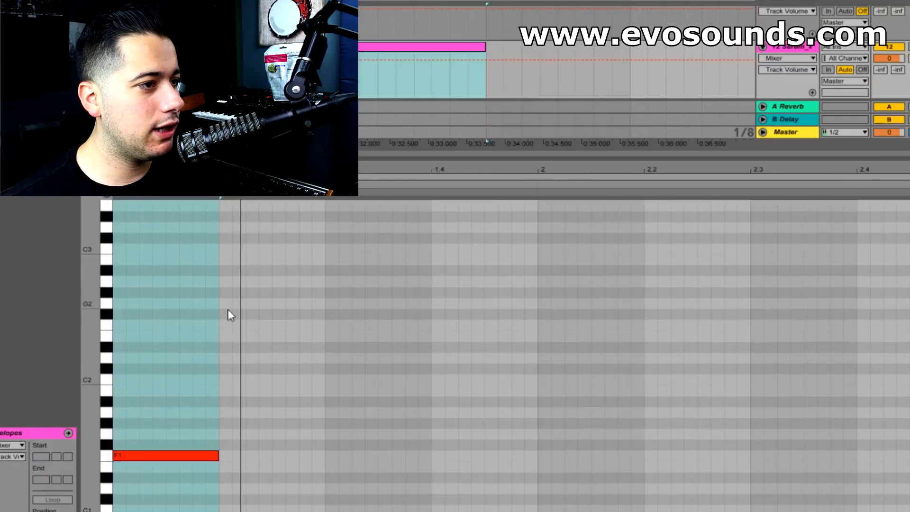
{"action": "double_click", "coordinate": [225, 324]}
{"action": "left_click_drag", "start_coordinate": [234, 325], "coordinate": [258, 324]}
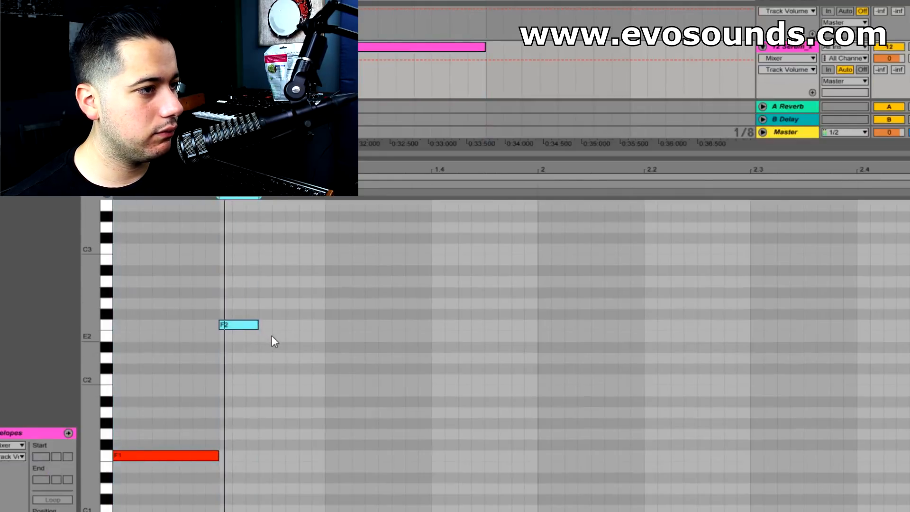
{"action": "double_click", "coordinate": [272, 323]}
{"action": "left_click_drag", "start_coordinate": [272, 324], "coordinate": [277, 250]}
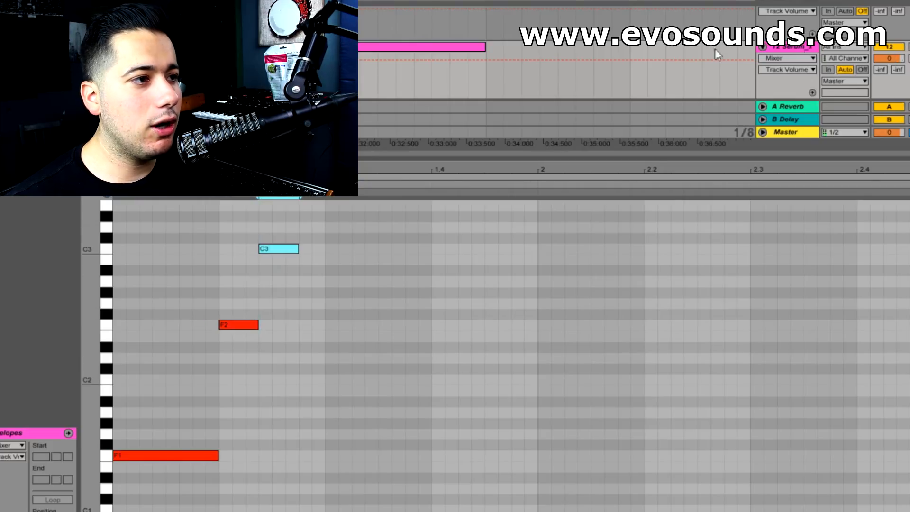
Step: Add short F2, G2, G#2, A#2 and C3 notes stacked at the clip start as a scale reference
{"action": "left_click", "coordinate": [117, 329]}
{"action": "double_click", "coordinate": [119, 325]}
{"action": "double_click", "coordinate": [123, 304]}
{"action": "double_click", "coordinate": [121, 292]}
{"action": "double_click", "coordinate": [120, 271]}
{"action": "double_click", "coordinate": [122, 249]}
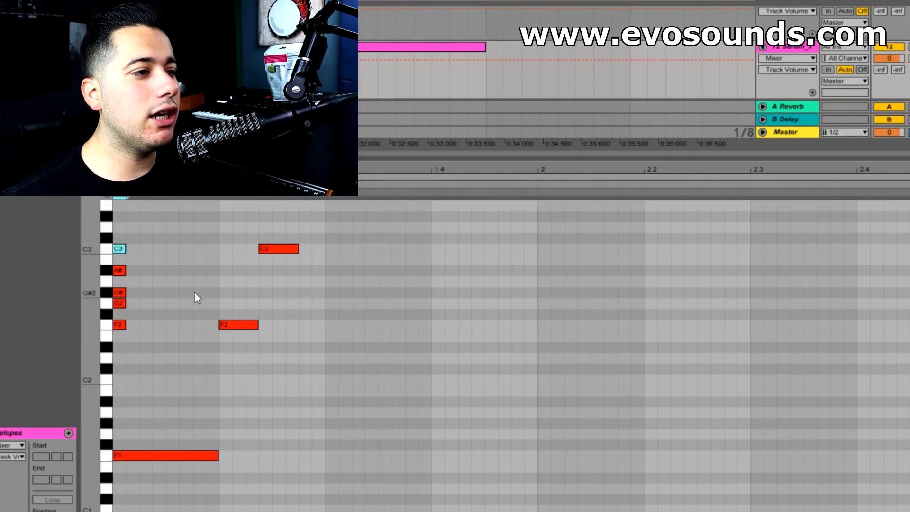
Step: Shorten the C3 note to 1/32, add a C#3 after it, and duplicate the pair into a six-note alternating trill
{"action": "left_click_drag", "start_coordinate": [297, 253], "coordinate": [269, 262]}
{"action": "left_click", "coordinate": [282, 245]}
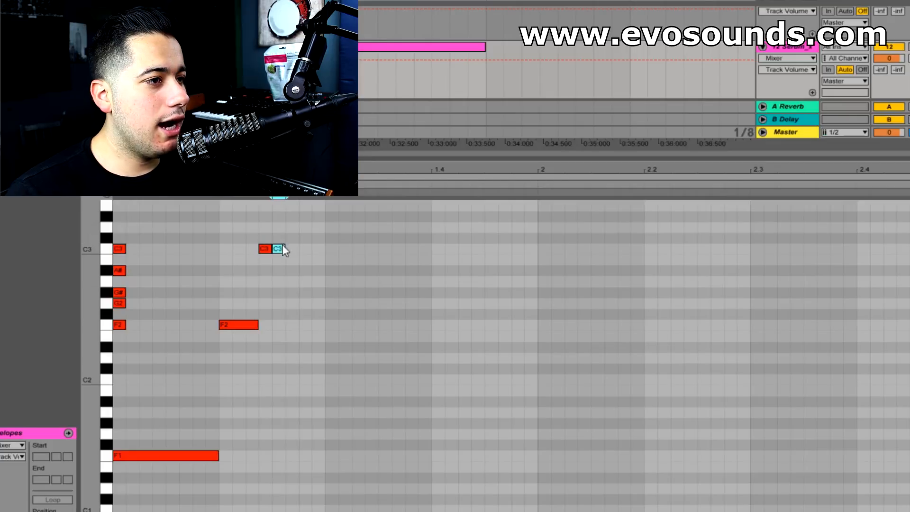
{"action": "double_click", "coordinate": [280, 240]}
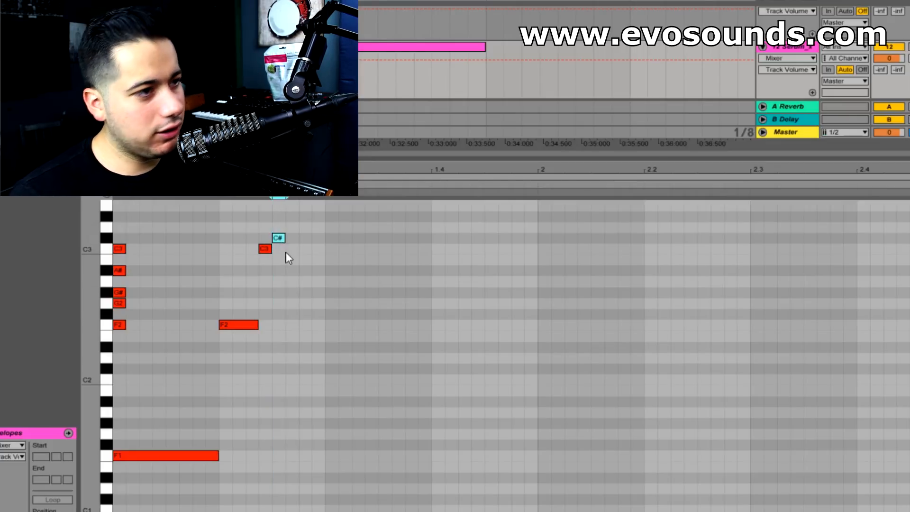
{"action": "left_click_drag", "start_coordinate": [278, 249], "coordinate": [268, 238]}
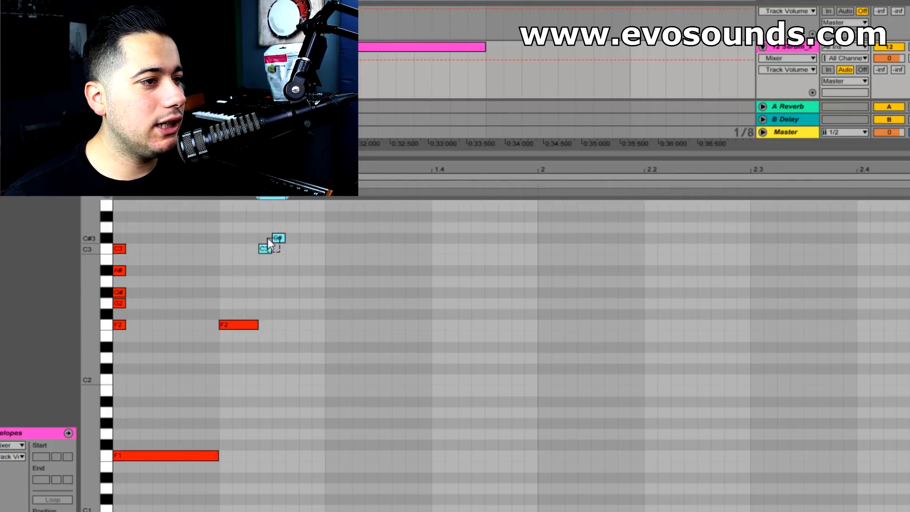
{"action": "left_click_drag", "start_coordinate": [307, 169], "coordinate": [407, 189]}
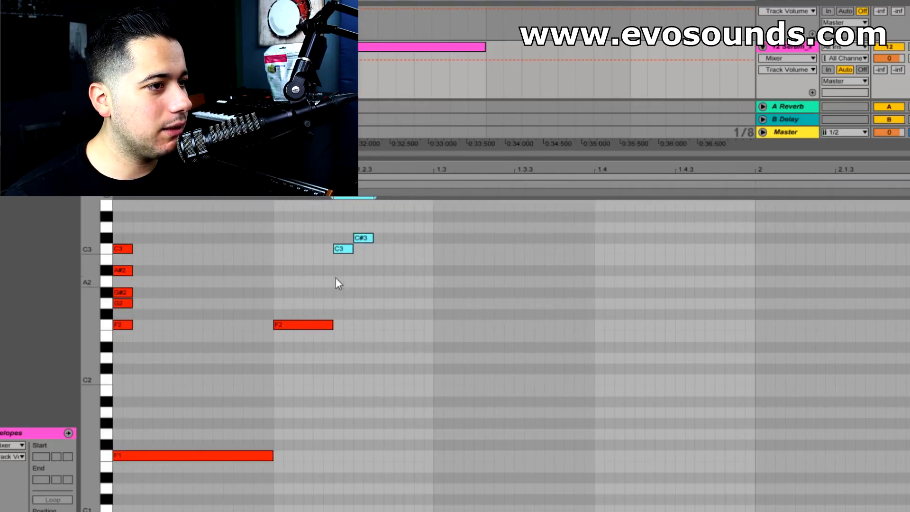
{"action": "key", "text": "ctrl+d"}
{"action": "key", "text": "space"}
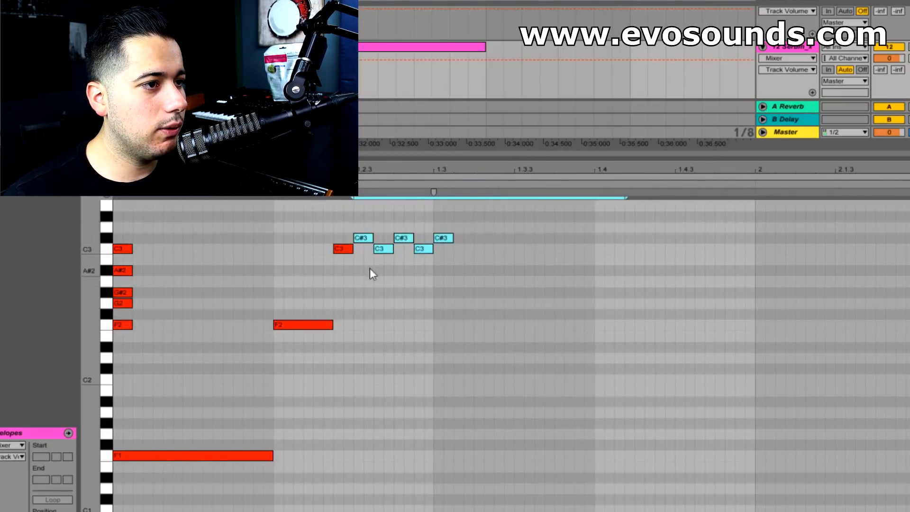
Step: Move the C3 and C#3 trill to start at beat 1.3 and copy the F2 note to C3 at 1.2.3
{"action": "left_click_drag", "start_coordinate": [334, 273], "coordinate": [577, 224]}
{"action": "left_click_drag", "start_coordinate": [342, 251], "coordinate": [443, 251]}
{"action": "key", "text": "space"}
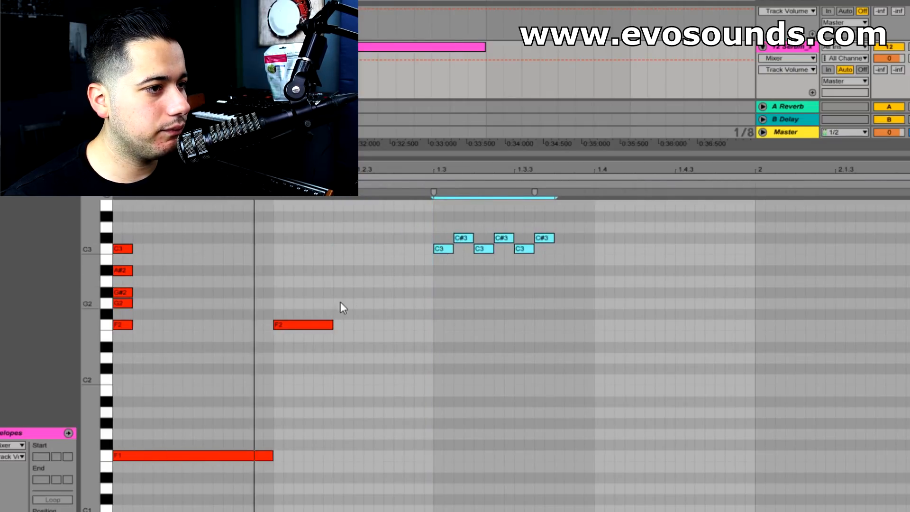
{"action": "left_click_drag", "start_coordinate": [314, 327], "coordinate": [371, 252]}
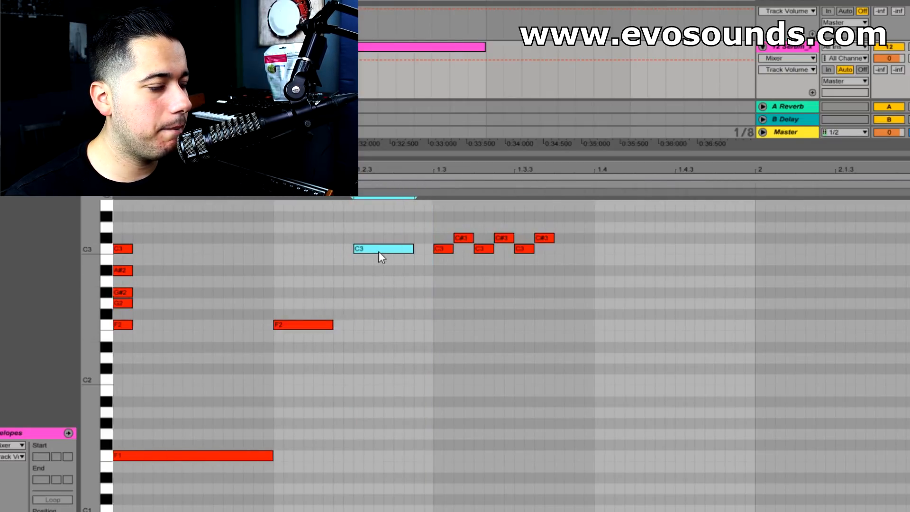
Step: Extend the trill with one more C3 and C#3 so it fills the beat up to 1.4
{"action": "left_click", "coordinate": [551, 237]}
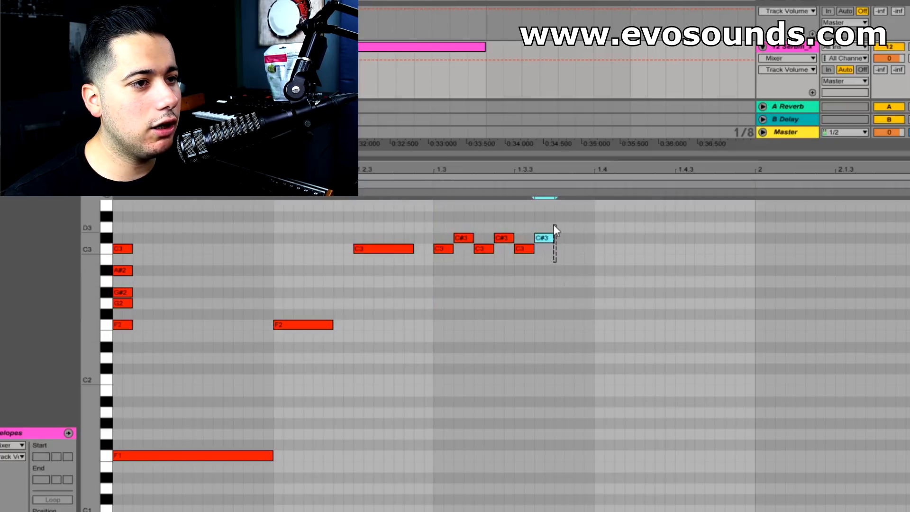
{"action": "left_click_drag", "start_coordinate": [553, 225], "coordinate": [553, 224]}
{"action": "key", "text": "ctrl+d"}
{"action": "key", "text": "Down"}
{"action": "key", "text": "Right"}
{"action": "key", "text": "Left"}
{"action": "key", "text": "space"}
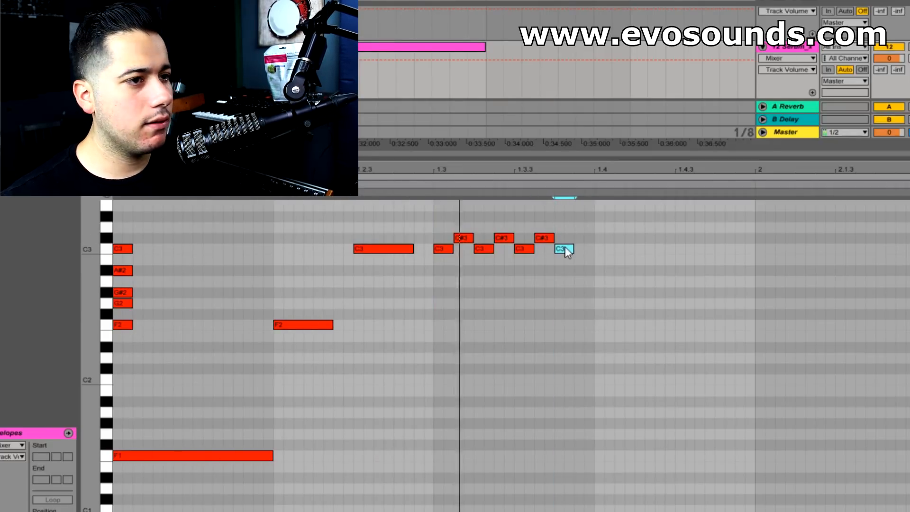
{"action": "key", "text": "space"}
{"action": "key", "text": "ctrl+d"}
{"action": "left_click_drag", "start_coordinate": [604, 251], "coordinate": [587, 240]}
Step: Copy the long C3 note from 1.2.3 to beat 1.4 and to 1.4.3
{"action": "left_click", "coordinate": [404, 249]}
{"action": "key", "text": "ctrl+c"}
{"action": "left_click", "coordinate": [599, 249]}
{"action": "key", "text": "ctrl+v"}
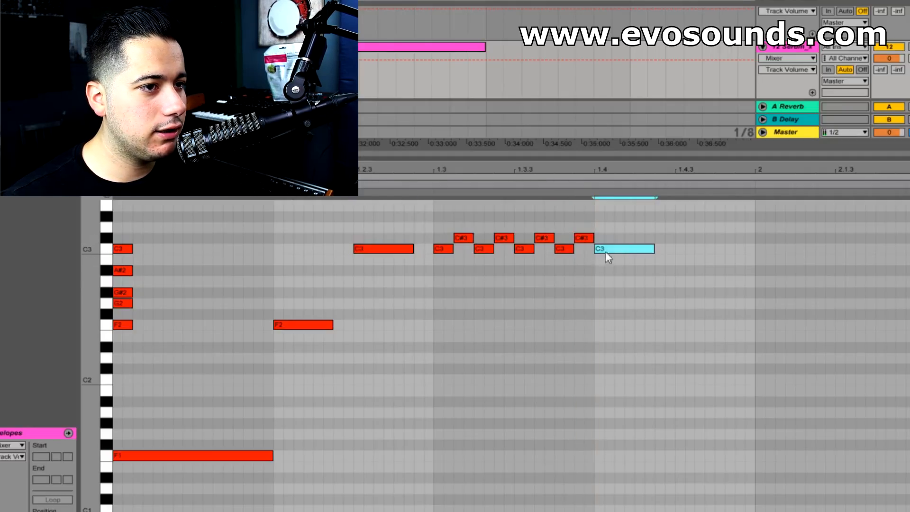
{"action": "left_click", "coordinate": [677, 249]}
{"action": "key", "text": "ctrl+v"}
Step: Play the pattern and delete the stack of short reference notes at the clip start
{"action": "key", "text": "space"}
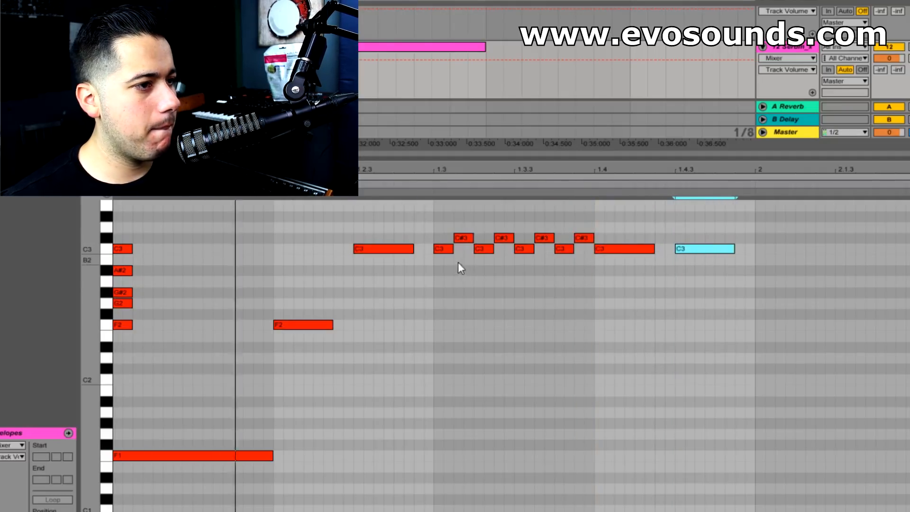
{"action": "left_click_drag", "start_coordinate": [207, 331], "coordinate": [105, 201]}
{"action": "key", "text": "Delete"}
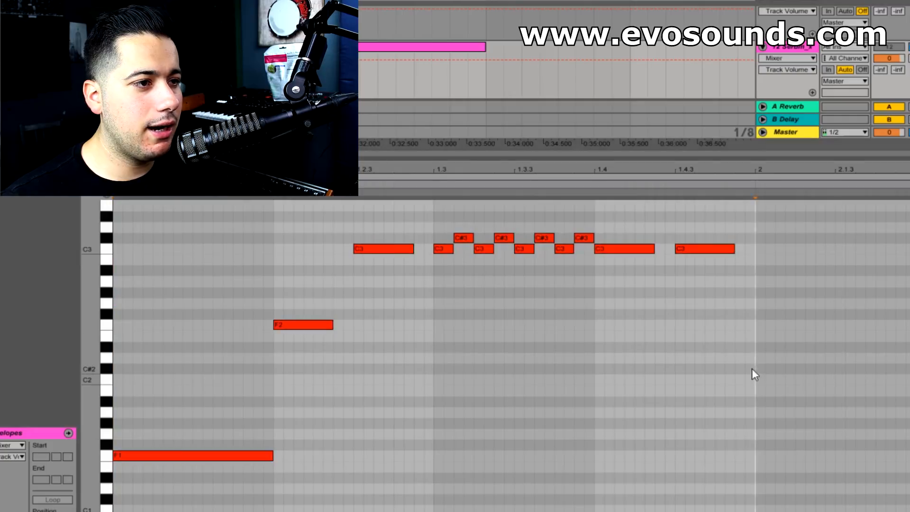
{"action": "left_click_drag", "start_coordinate": [753, 372], "coordinate": [319, 197]}
{"action": "key", "text": "ctrl+d"}
{"action": "key", "text": "ctrl+z"}
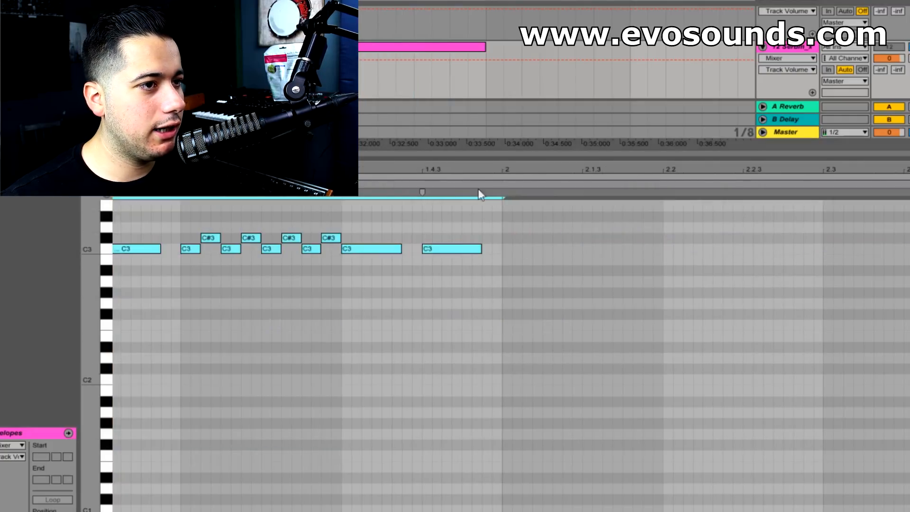
Step: Duplicate the C3 and C#3 phrase so the copy starts at bar 2 of the clip
{"action": "left_click", "coordinate": [493, 177]}
{"action": "left_click_drag", "start_coordinate": [503, 171], "coordinate": [538, 159]}
{"action": "left_click_drag", "start_coordinate": [524, 274], "coordinate": [303, 213]}
{"action": "key", "text": "ctrl+d"}
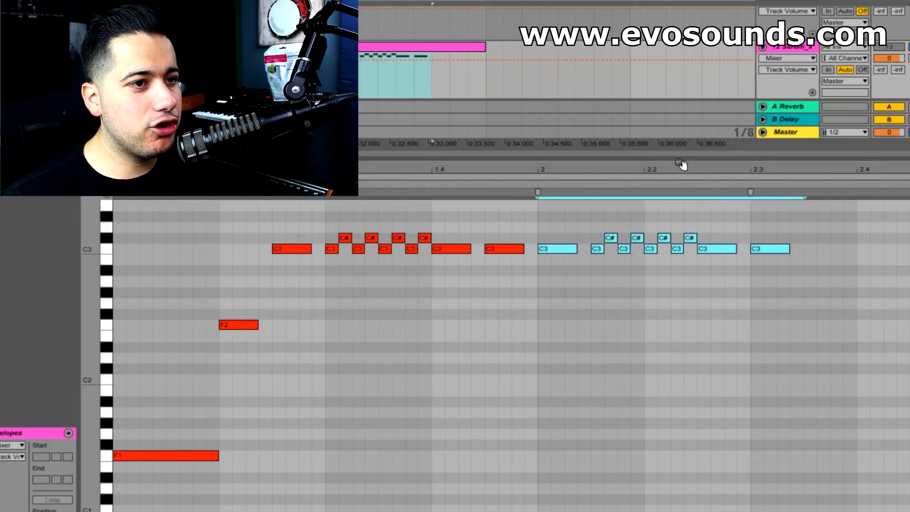
Step: Delete the last C3 of the copied phrase and duplicate the rest of that phrase to start at beat 2.3
{"action": "left_click", "coordinate": [785, 249]}
{"action": "key", "text": "Delete"}
{"action": "left_click_drag", "start_coordinate": [741, 254], "coordinate": [557, 213]}
{"action": "key", "text": "ctrl+d"}
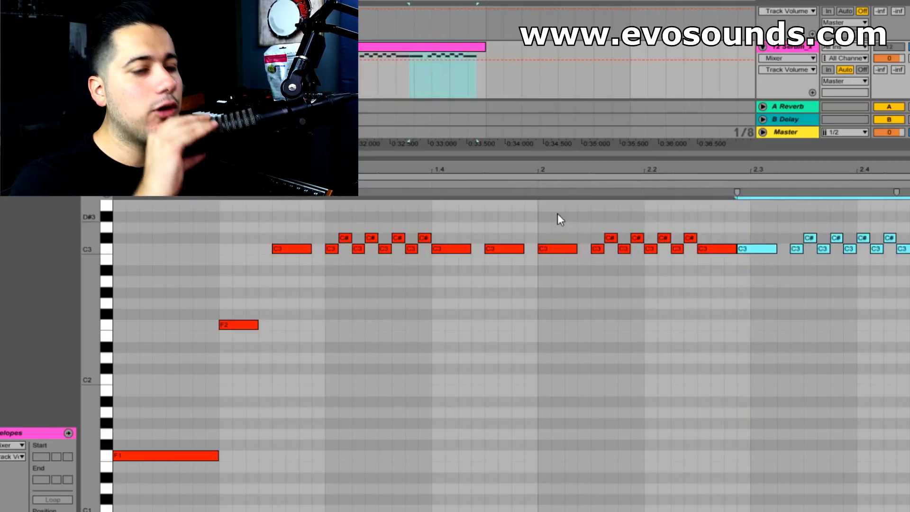
{"action": "key", "text": "Right"}
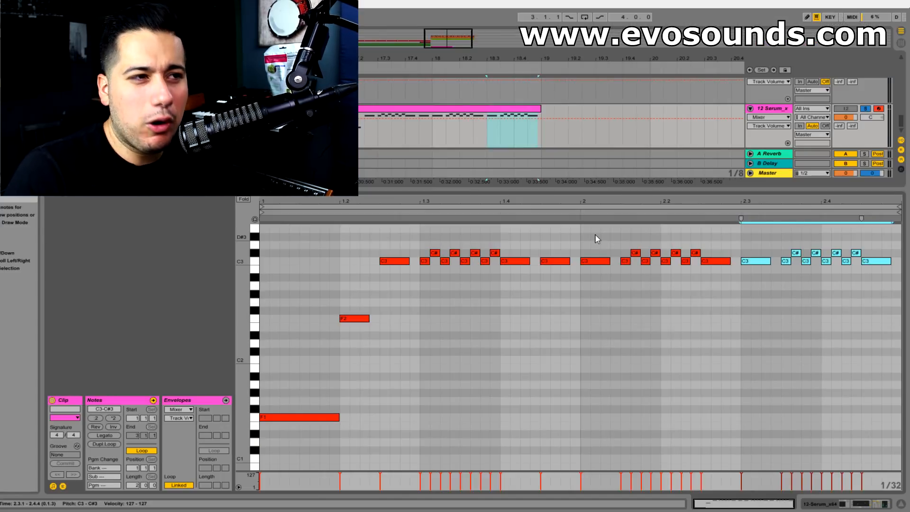
Step: Turn off solo on the Serum track and play the melody with the full mix
{"action": "key", "text": "space"}
{"action": "left_click", "coordinate": [866, 108]}
{"action": "key", "text": "space"}
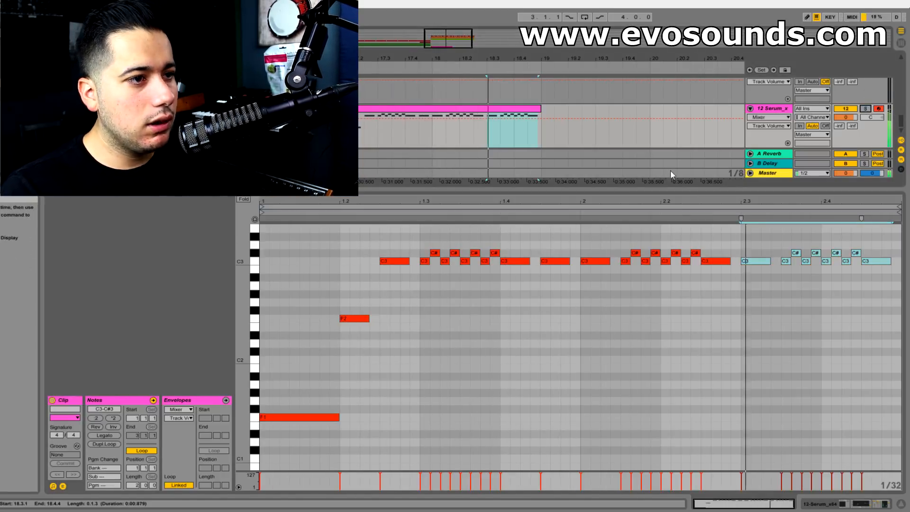
{"action": "key", "text": "space"}
Step: Compare the melody with and without the C3 note at 1.4.3, and restore that note
{"action": "double_click", "coordinate": [566, 261]}
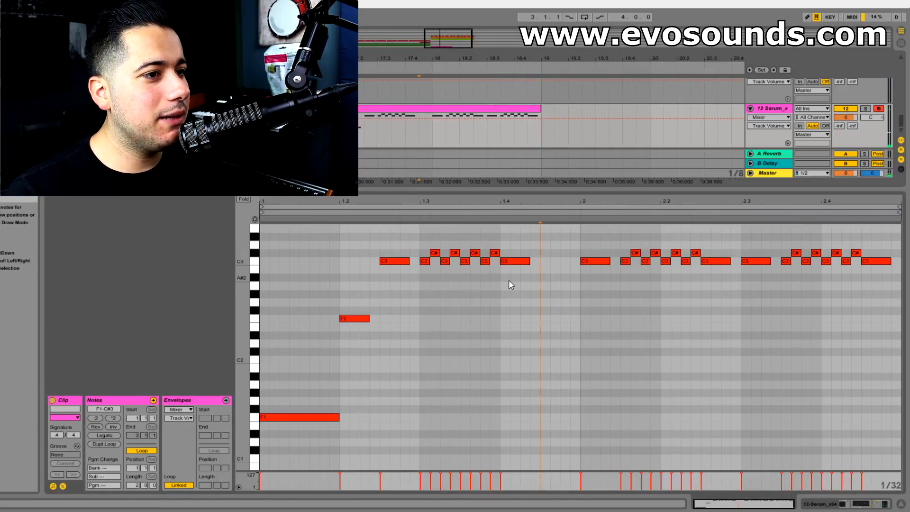
{"action": "key", "text": "space"}
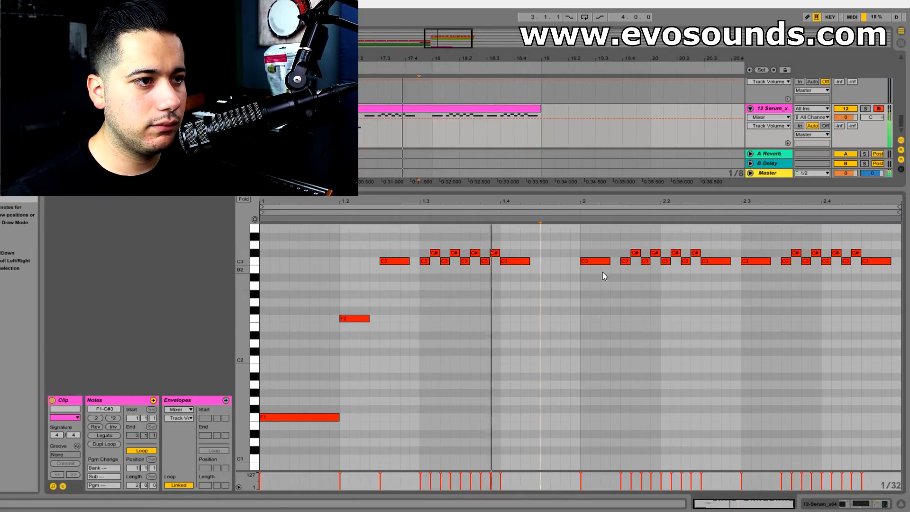
{"action": "key", "text": "space"}
{"action": "double_click", "coordinate": [542, 262]}
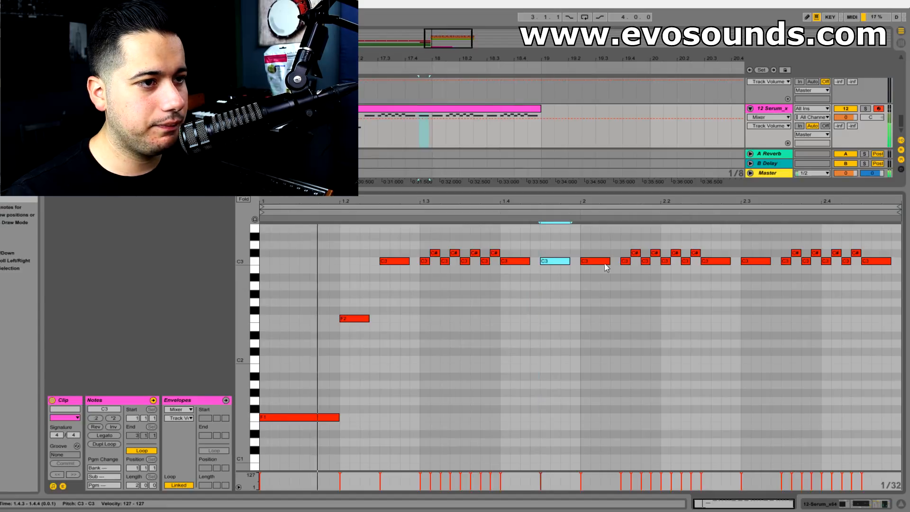
Step: Delete the C3 note at the start of bar 2 and shift the phrase after it back to begin at bar 2
{"action": "key", "text": "space"}
{"action": "mouse_move", "coordinate": [605, 297]}
{"action": "left_mouse_down"}
{"action": "mouse_move", "coordinate": [592, 257]}
{"action": "mouse_move", "coordinate": [727, 231]}
{"action": "mouse_move", "coordinate": [906, 131]}
{"action": "left_mouse_up"}
{"action": "key", "text": "Delete"}
{"action": "key", "text": "Left"}
{"action": "key", "text": "Left"}
{"action": "key", "text": "Left"}
{"action": "key", "text": "Left"}
{"action": "key", "text": "space"}
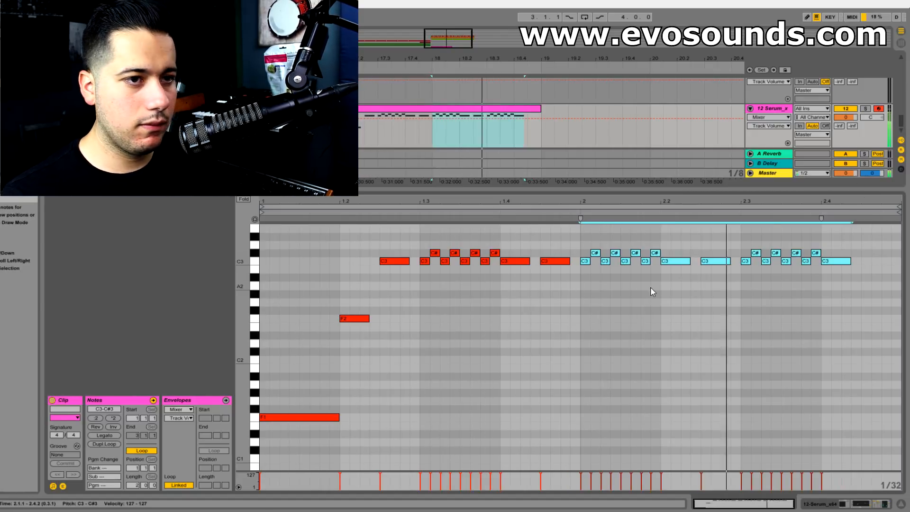
Step: Add a closing C3 note at 2.4.3 and solo the Serum track
{"action": "double_click", "coordinate": [878, 269]}
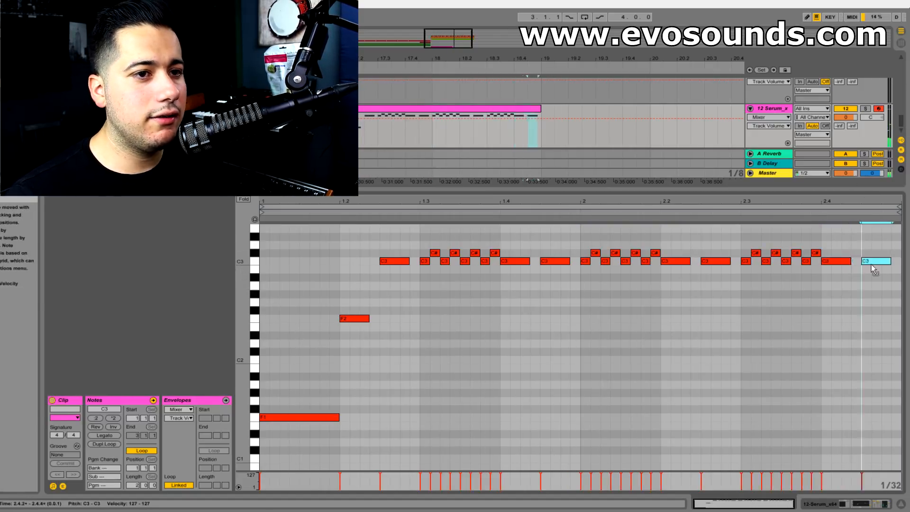
{"action": "left_click_drag", "start_coordinate": [874, 265], "coordinate": [864, 265]}
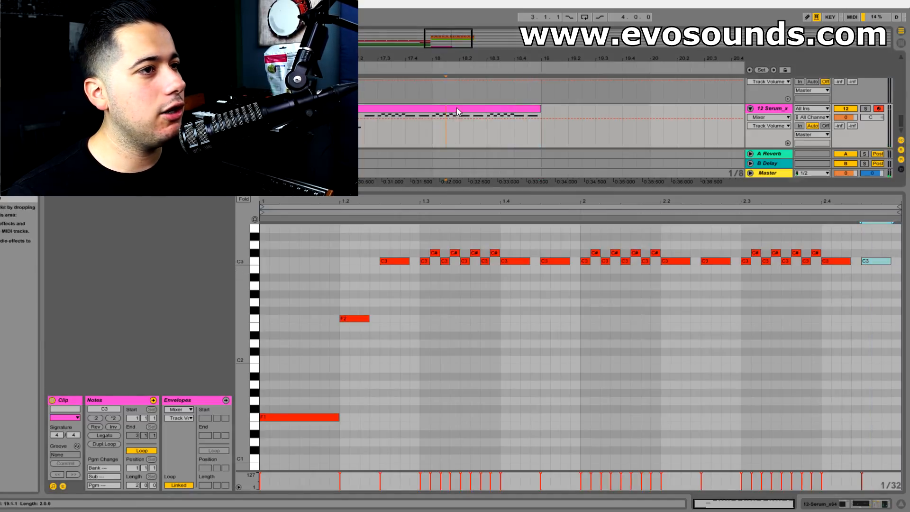
{"action": "left_click", "coordinate": [442, 142]}
{"action": "left_click", "coordinate": [845, 108]}
{"action": "left_click", "coordinate": [866, 109]}
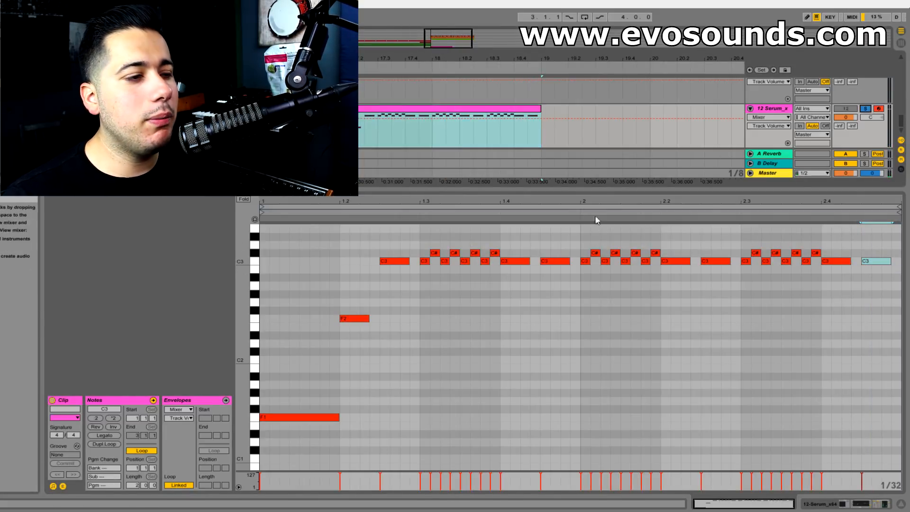
Step: Shrink the note editor and browse the sample library to the CELL REVOLUTION drop MIDI files
{"action": "left_click_drag", "start_coordinate": [190, 189], "coordinate": [189, 372]}
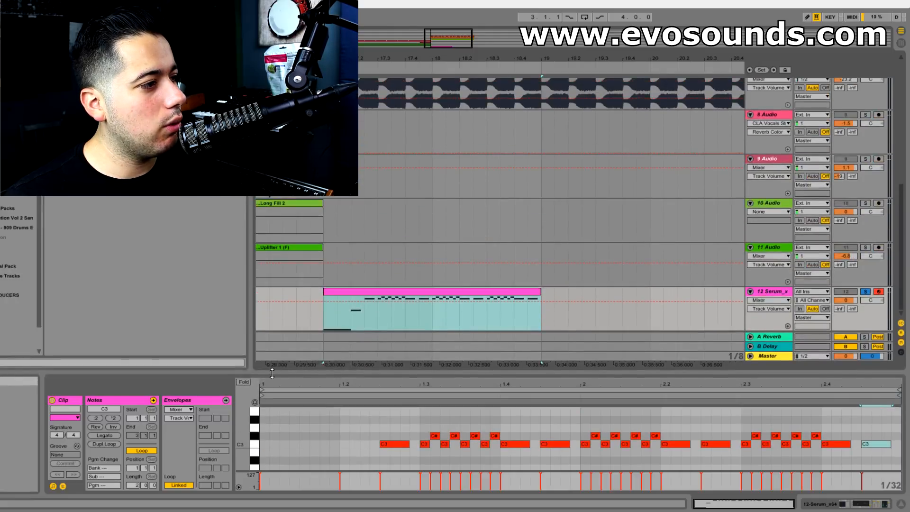
{"action": "left_click", "coordinate": [15, 340]}
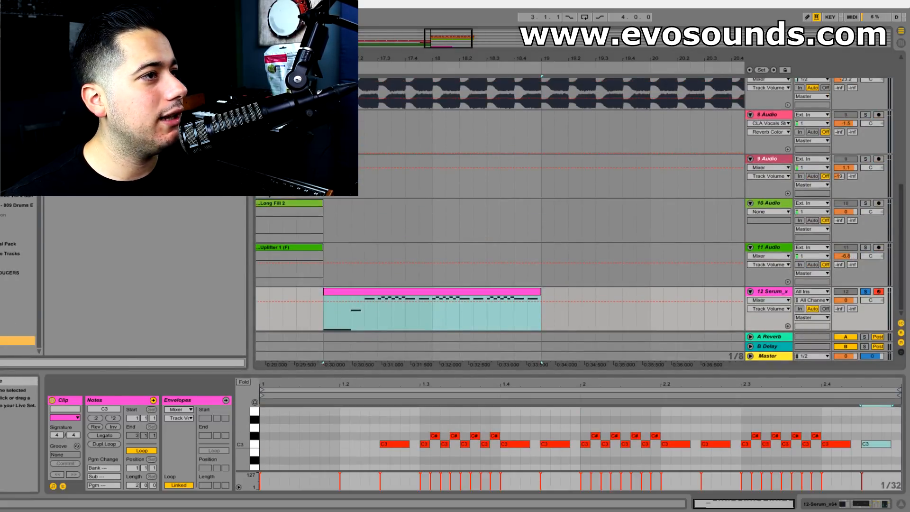
{"action": "left_click", "coordinate": [55, 208]}
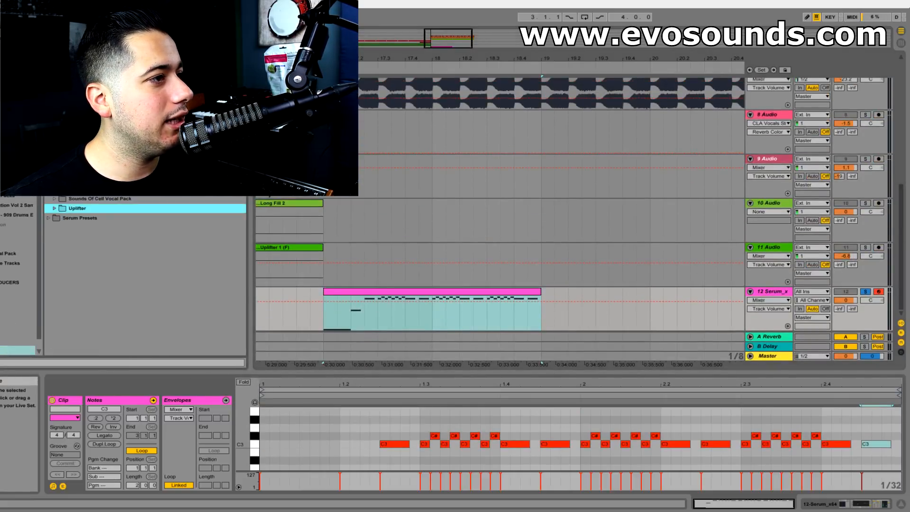
{"action": "scroll", "coordinate": [113, 278], "scroll_direction": "up", "scroll_amount": 5}
Step: Try CELL REVOLUTION - Drop 10.mid and Drop 9.mid in place of the Serum clip at bar 17
{"action": "left_click", "coordinate": [126, 233]}
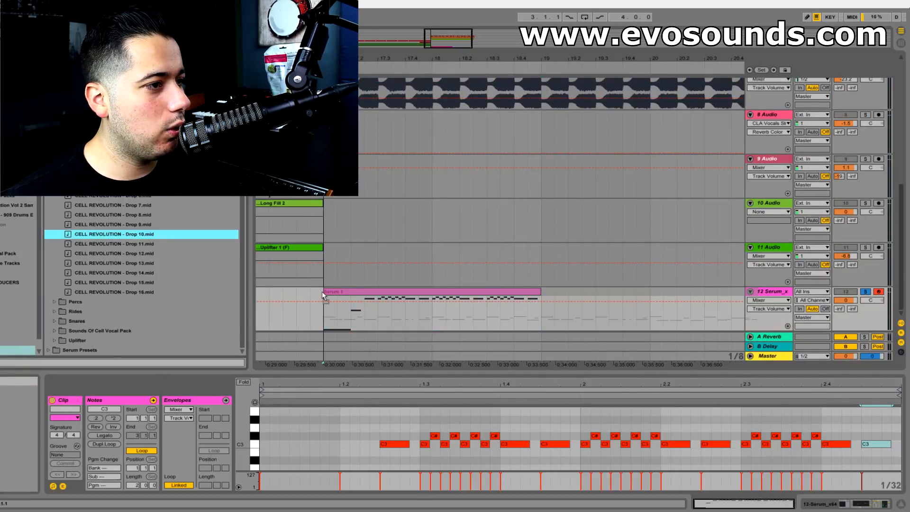
{"action": "left_click_drag", "start_coordinate": [323, 291], "coordinate": [323, 292]}
{"action": "key", "text": "space"}
{"action": "left_click_drag", "start_coordinate": [142, 224], "coordinate": [339, 321]}
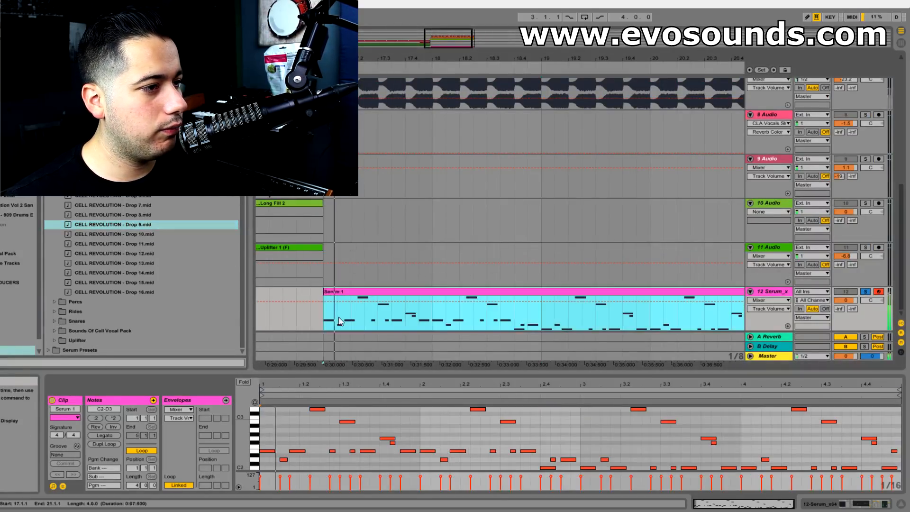
Step: Replace the Serum clip with CELL REVOLUTION - Drop 8.mid at bar 17 and enlarge its note editor
{"action": "left_click_drag", "start_coordinate": [142, 215], "coordinate": [324, 311]}
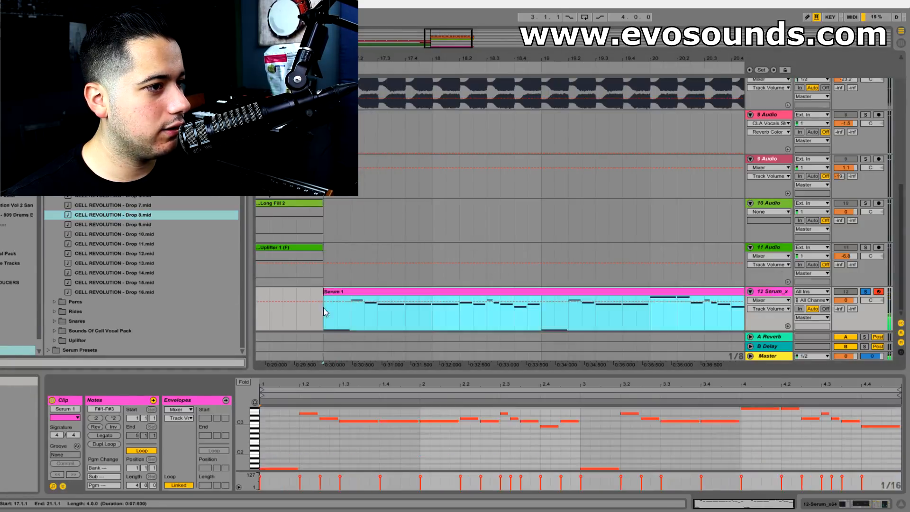
{"action": "key", "text": "space"}
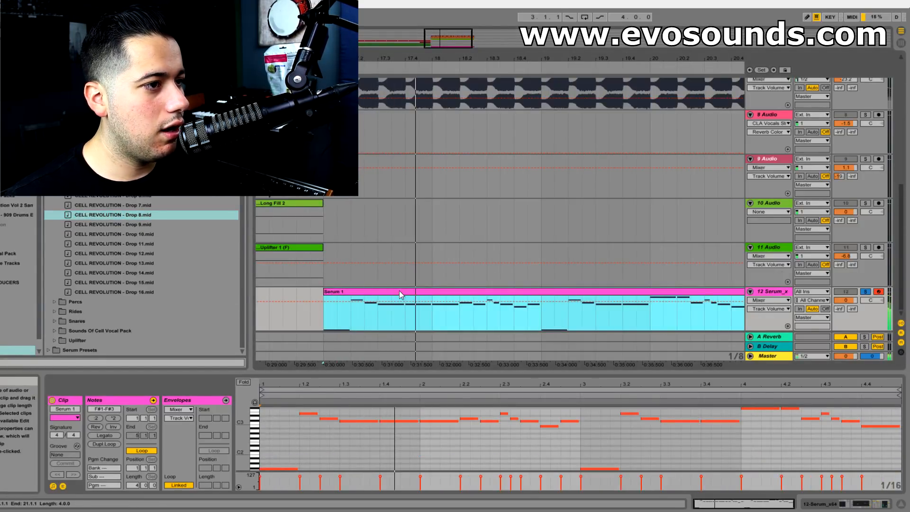
{"action": "left_click", "coordinate": [564, 383]}
{"action": "left_click_drag", "start_coordinate": [564, 372], "coordinate": [559, 226]}
{"action": "left_click_drag", "start_coordinate": [243, 351], "coordinate": [266, 419]}
Step: Transpose all notes of the Drop 8 clip down one semitone
{"action": "key", "text": "ctrl+a"}
{"action": "scroll", "coordinate": [781, 322], "scroll_direction": "up", "scroll_amount": 2}
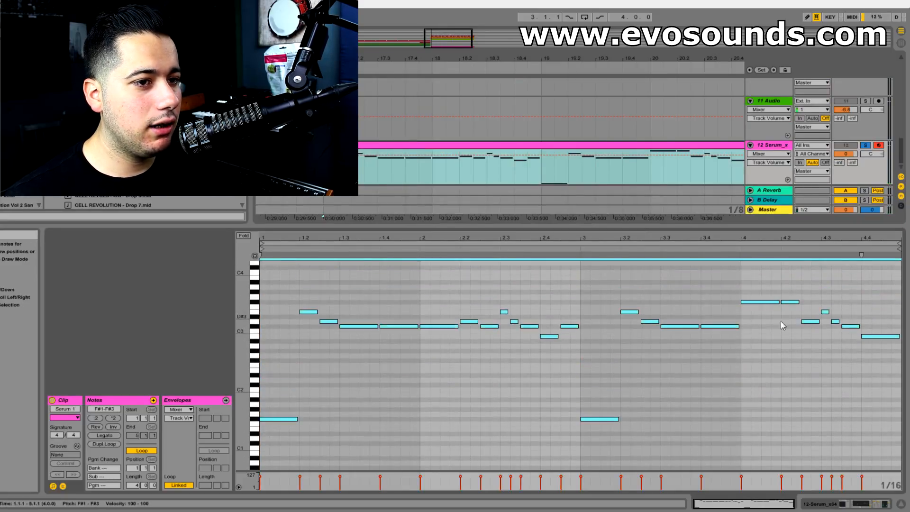
{"action": "scroll", "coordinate": [764, 324], "scroll_direction": "down", "scroll_amount": 2}
{"action": "key", "text": "Down"}
{"action": "key", "text": "space"}
Step: Replace the long C3 at 1.3 with a trill of alternating C3 and C#3 1/32 notes
{"action": "mouse_move", "coordinate": [244, 369]}
{"action": "left_mouse_down"}
{"action": "mouse_move", "coordinate": [266, 369]}
{"action": "mouse_move", "coordinate": [252, 370]}
{"action": "left_mouse_up"}
{"action": "scroll", "coordinate": [313, 373], "scroll_direction": "up", "scroll_amount": 3}
{"action": "key", "text": "space"}
{"action": "left_click", "coordinate": [367, 344]}
{"action": "mouse_move", "coordinate": [387, 237]}
{"action": "left_mouse_down"}
{"action": "mouse_move", "coordinate": [386, 254]}
{"action": "mouse_move", "coordinate": [386, 241]}
{"action": "left_mouse_up"}
{"action": "left_click", "coordinate": [362, 362]}
{"action": "left_click_drag", "start_coordinate": [385, 343], "coordinate": [357, 342]}
{"action": "left_click_drag", "start_coordinate": [372, 237], "coordinate": [483, 252]}
{"action": "mouse_move", "coordinate": [457, 342]}
{"action": "left_mouse_down"}
{"action": "mouse_move", "coordinate": [447, 343]}
{"action": "mouse_move", "coordinate": [455, 335]}
{"action": "mouse_move", "coordinate": [462, 344]}
{"action": "left_mouse_up"}
{"action": "key", "text": "ctrl+d"}
{"action": "key", "text": "ctrl+d"}
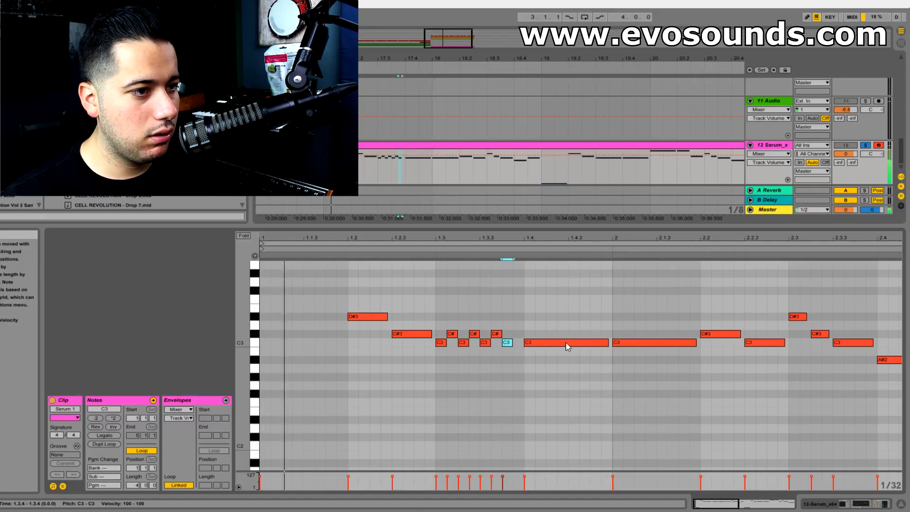
Step: Replace the long C3 at 1.4 with short C3 notes at 1.4 and 1.4.3, and end the trill with a C#3 just before 1.4
{"action": "double_click", "coordinate": [542, 343]}
{"action": "double_click", "coordinate": [542, 343]}
{"action": "key", "text": "ctrl+d"}
{"action": "left_click_drag", "start_coordinate": [566, 345], "coordinate": [531, 342]}
{"action": "double_click", "coordinate": [519, 334]}
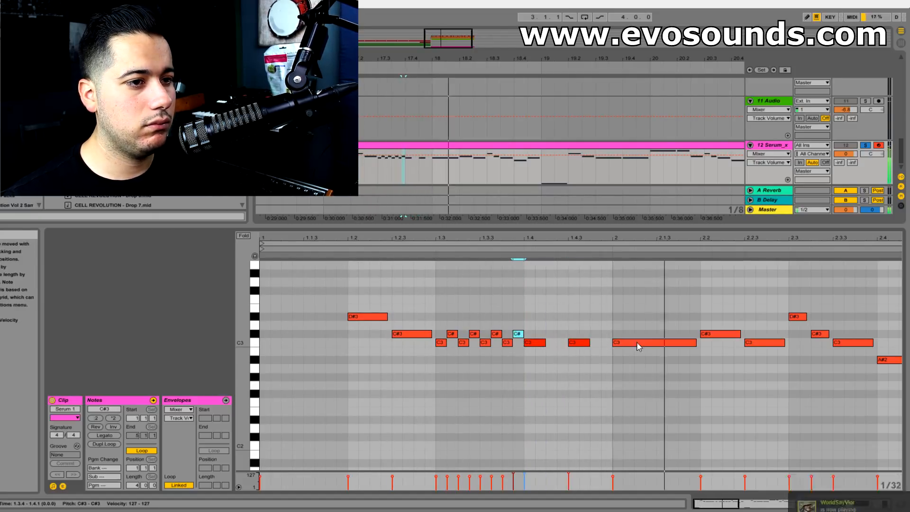
Step: Copy the C3 and C#3 trill from 1.3 and paste it over the long C3 at the start of bar 2
{"action": "left_click_drag", "start_coordinate": [521, 357], "coordinate": [439, 317]}
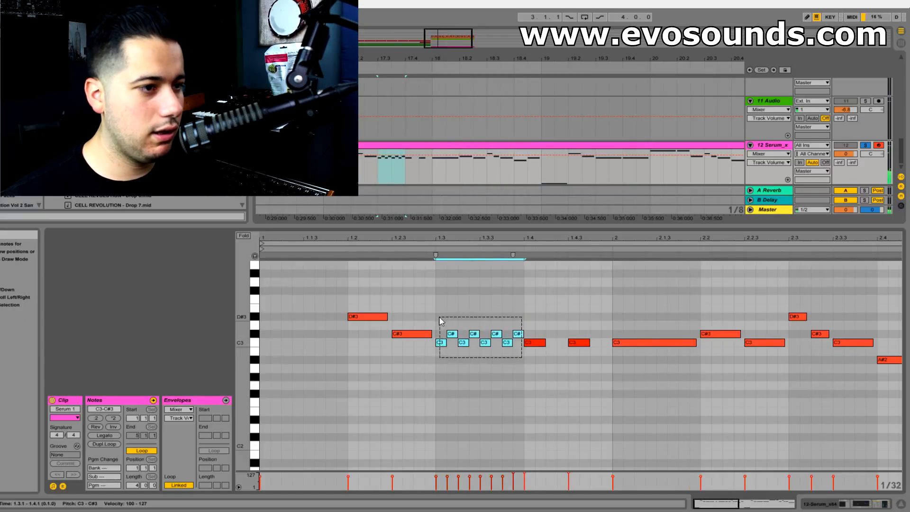
{"action": "left_click", "coordinate": [619, 324]}
{"action": "key", "text": "ctrl+v"}
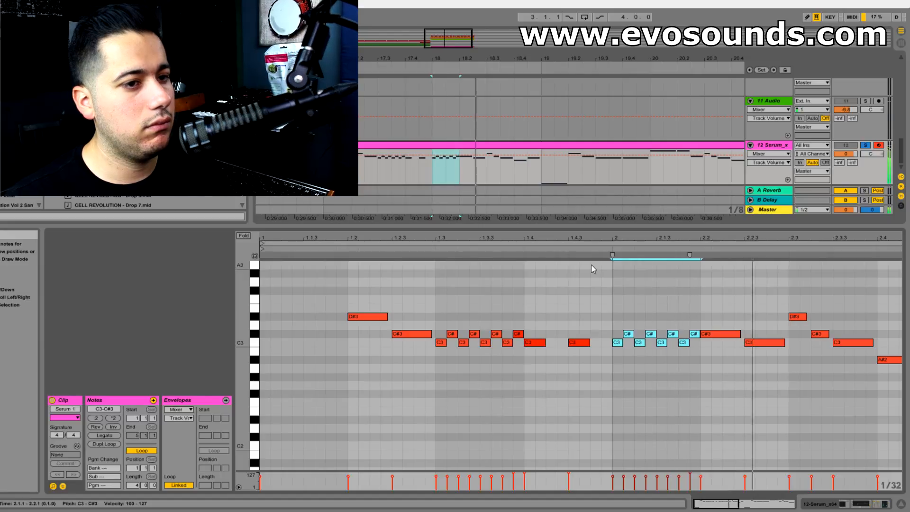
{"action": "left_click_drag", "start_coordinate": [612, 237], "coordinate": [484, 168]}
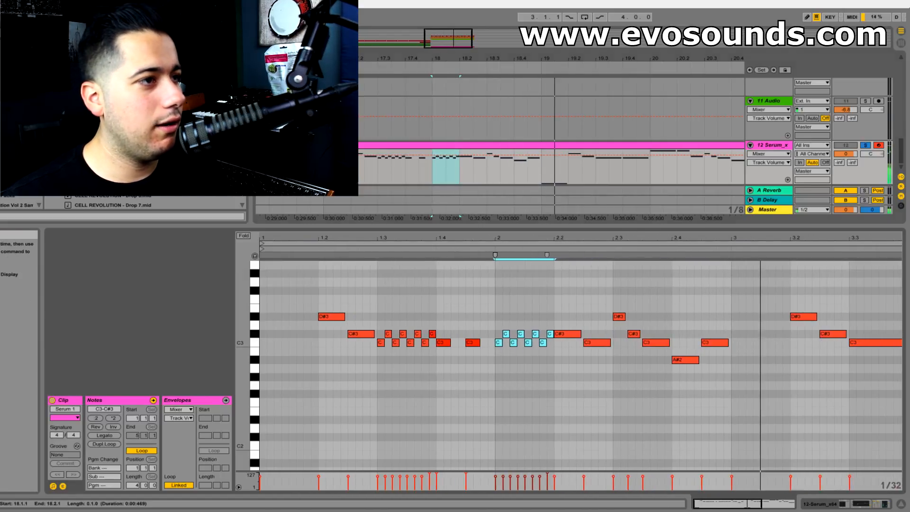
Step: Turn off solo on the Serum track and play the drop with the full mix from just before bar 17
{"action": "left_click", "coordinate": [297, 167]}
{"action": "key", "text": "space"}
{"action": "left_click_drag", "start_coordinate": [493, 225], "coordinate": [456, 506]}
{"action": "left_click", "coordinate": [865, 415]}
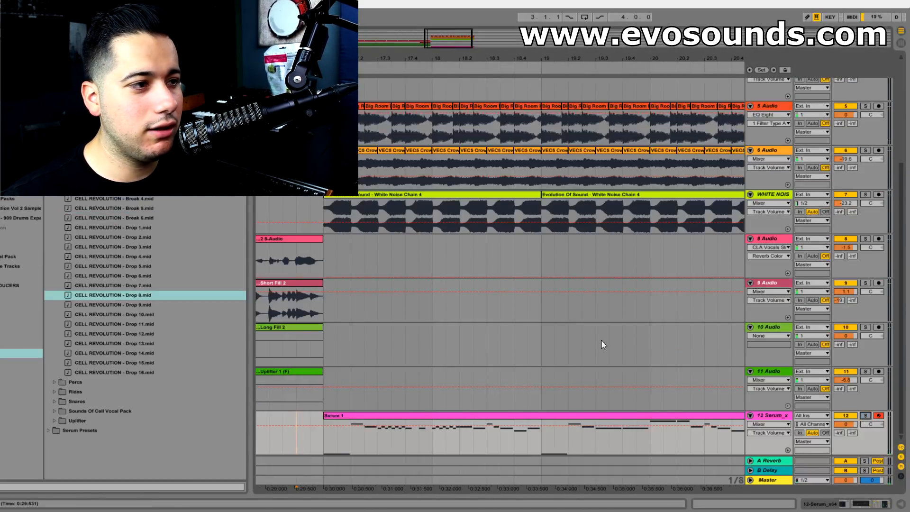
{"action": "key", "text": "space"}
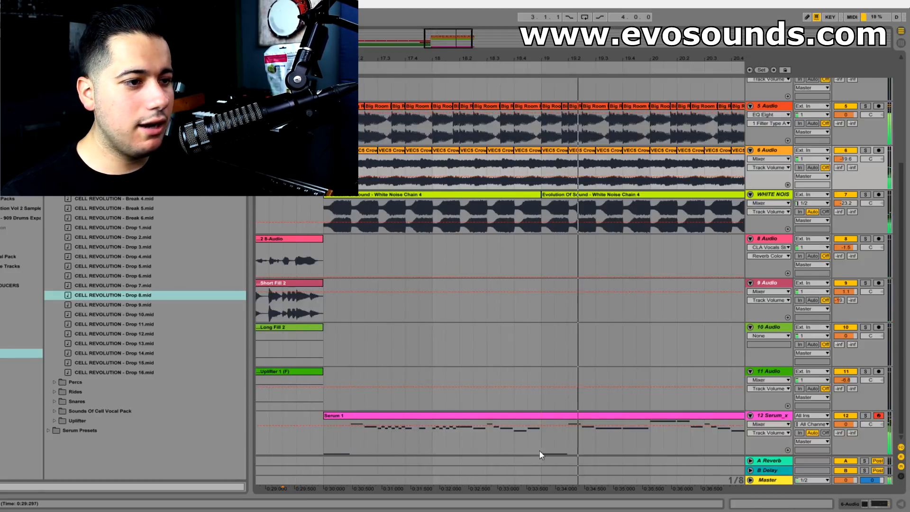
Step: Solo the Serum track and try CELL REVOLUTION - Drop 5.mid and Drop 9.mid as its clip at bar 17
{"action": "left_click_drag", "start_coordinate": [541, 450], "coordinate": [334, 435]}
{"action": "left_click_drag", "start_coordinate": [127, 266], "coordinate": [499, 413]}
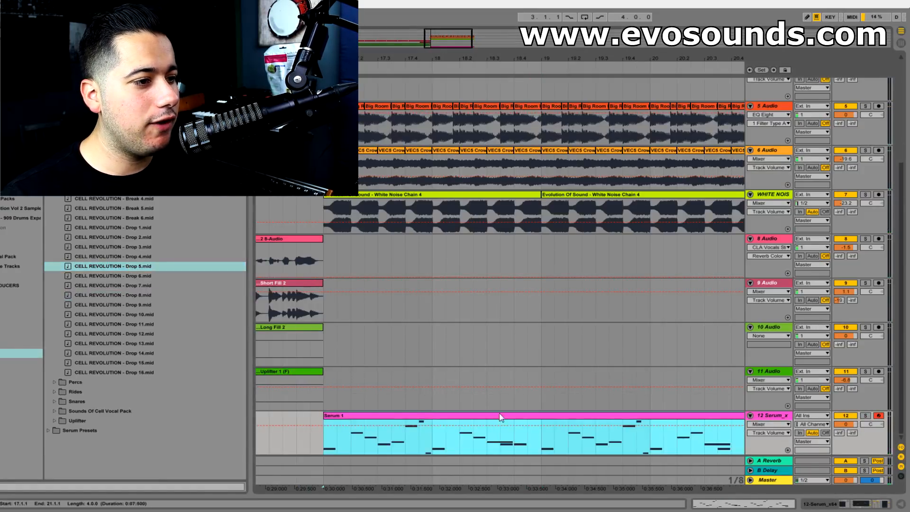
{"action": "left_click", "coordinate": [866, 416]}
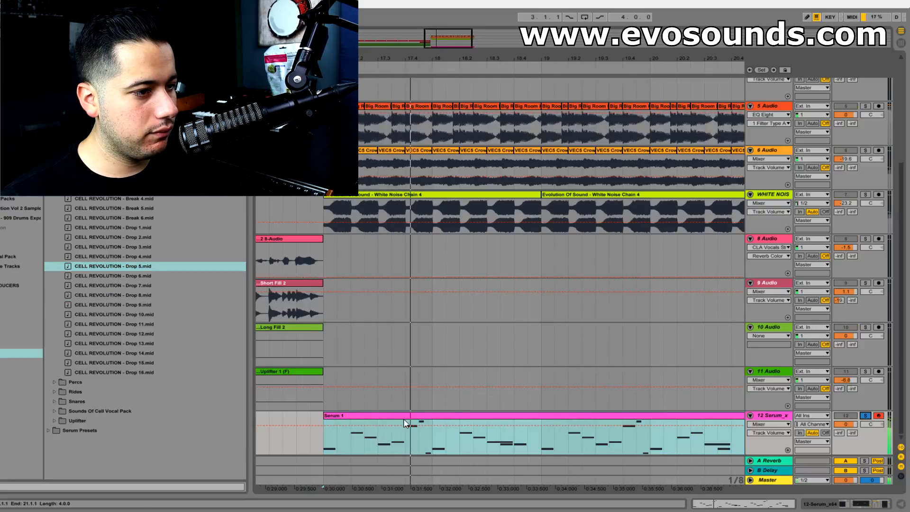
{"action": "left_click_drag", "start_coordinate": [119, 305], "coordinate": [327, 431]}
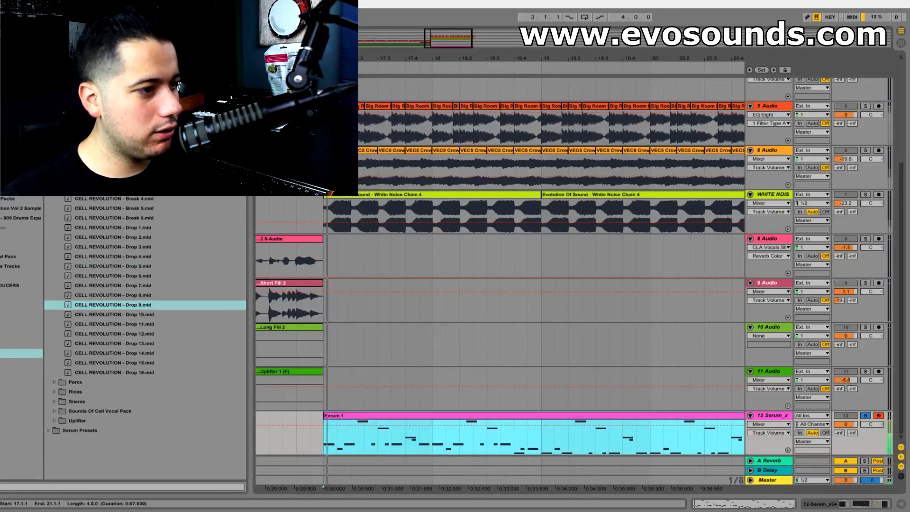
Step: Replace the Serum clip with CELL REVOLUTION - Drop 15.mid, then open its notes in an enlarged editor and play it
{"action": "left_click_drag", "start_coordinate": [133, 360], "coordinate": [327, 429]}
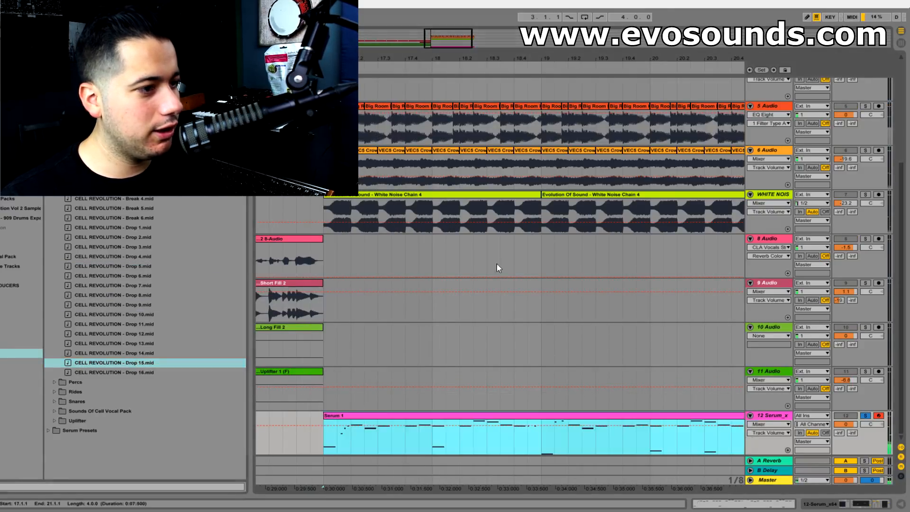
{"action": "double_click", "coordinate": [384, 416]}
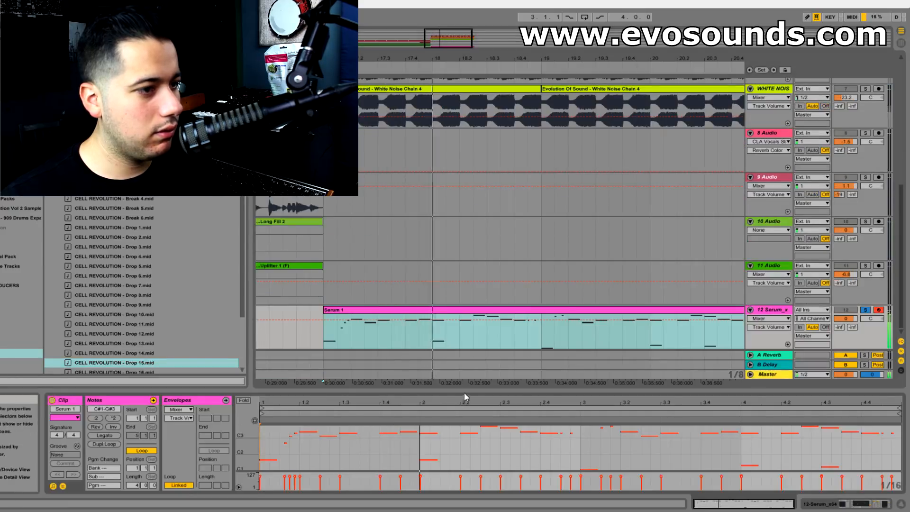
{"action": "left_click_drag", "start_coordinate": [472, 389], "coordinate": [472, 202]}
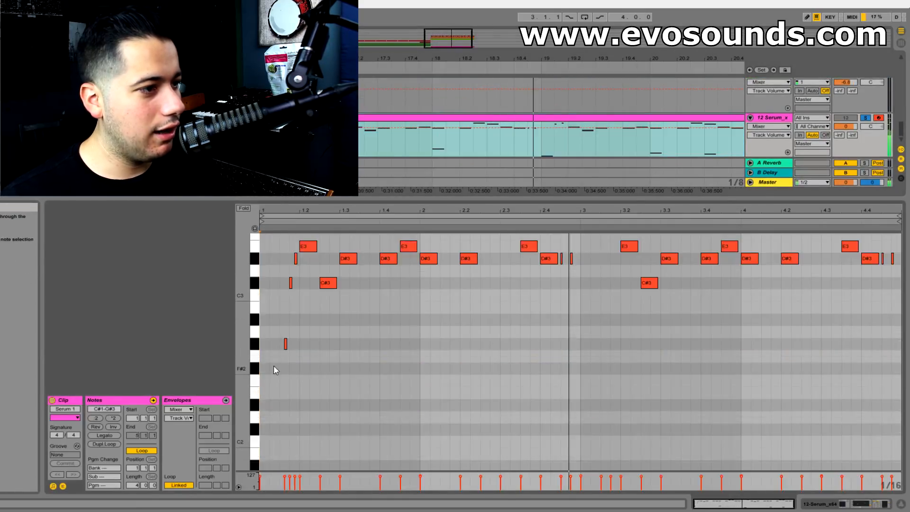
{"action": "scroll", "coordinate": [269, 334], "scroll_direction": "up", "scroll_amount": 3}
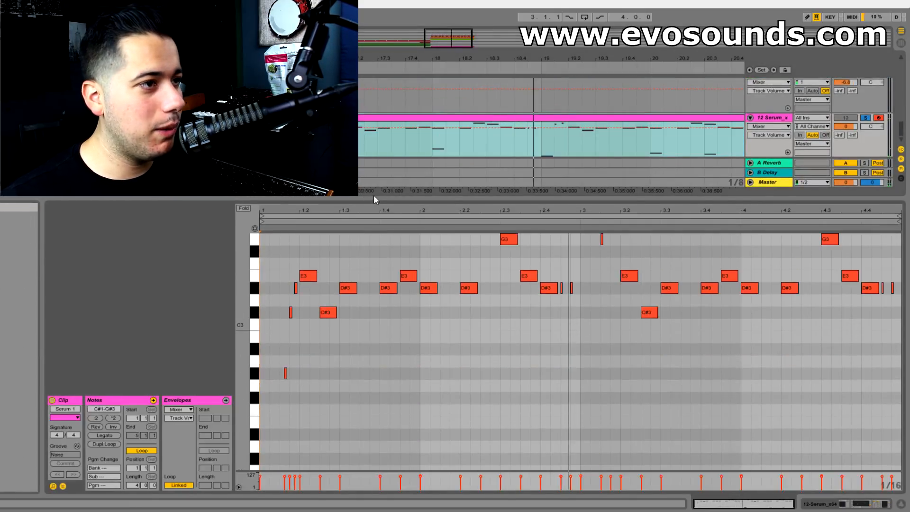
{"action": "left_click", "coordinate": [366, 118]}
{"action": "key", "text": "space"}
{"action": "left_click_drag", "start_coordinate": [361, 201], "coordinate": [361, 91]}
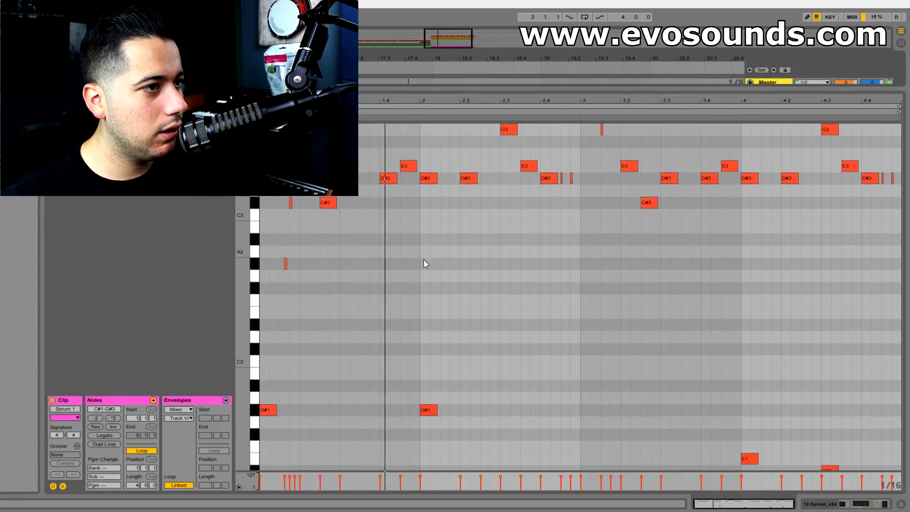
Step: Replace the E3 at 1.2 with alternating E3 and F3 1/32 notes up to 1.2.3
{"action": "scroll", "coordinate": [423, 264], "scroll_direction": "up", "scroll_amount": 5}
{"action": "mouse_move", "coordinate": [316, 242]}
{"action": "left_mouse_down"}
{"action": "mouse_move", "coordinate": [327, 244]}
{"action": "mouse_move", "coordinate": [310, 243]}
{"action": "left_mouse_up"}
{"action": "scroll", "coordinate": [311, 242], "scroll_direction": "up", "scroll_amount": 4}
{"action": "key", "text": "space"}
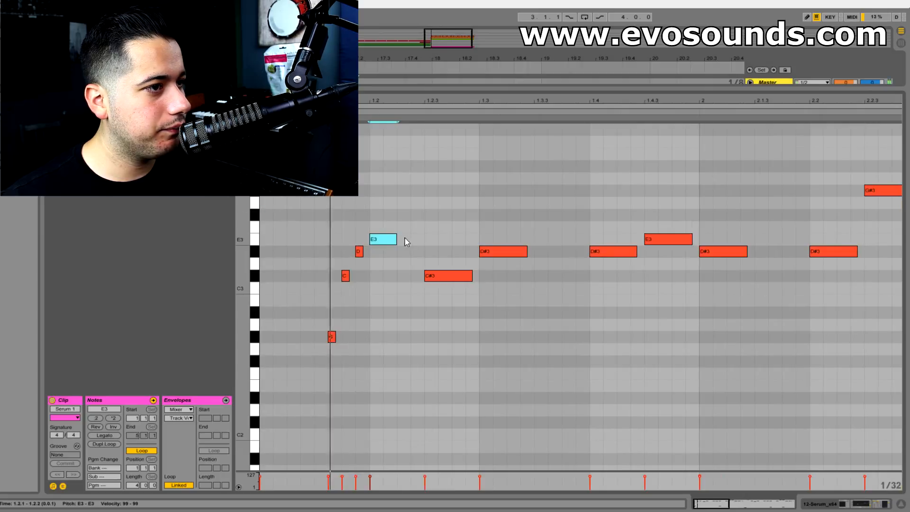
{"action": "left_click_drag", "start_coordinate": [398, 238], "coordinate": [384, 240]}
{"action": "left_click", "coordinate": [401, 240]}
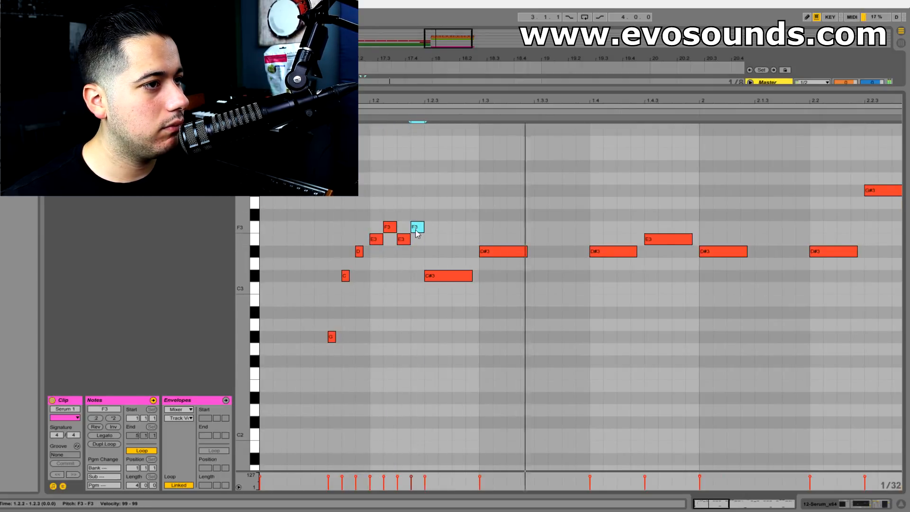
{"action": "key", "text": "space"}
Step: Try splitting the E3 and F3 trill at 1.2 into alternating 1/64 notes
{"action": "left_click_drag", "start_coordinate": [376, 101], "coordinate": [441, 121]}
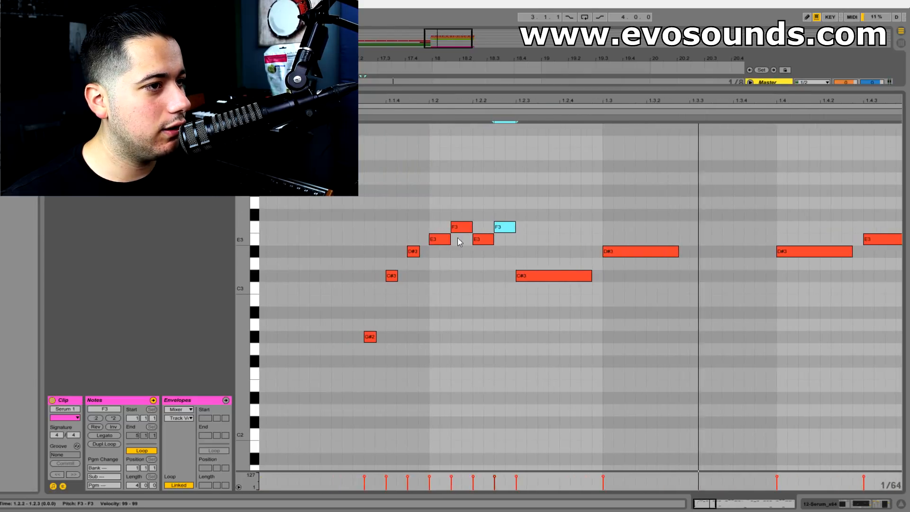
{"action": "left_click_drag", "start_coordinate": [451, 239], "coordinate": [440, 239]}
{"action": "double_click", "coordinate": [459, 230]}
{"action": "key", "text": "ctrl+z"}
{"action": "key", "text": "ctrl+z"}
{"action": "key", "text": "ctrl+d"}
{"action": "left_click_drag", "start_coordinate": [445, 241], "coordinate": [445, 231]}
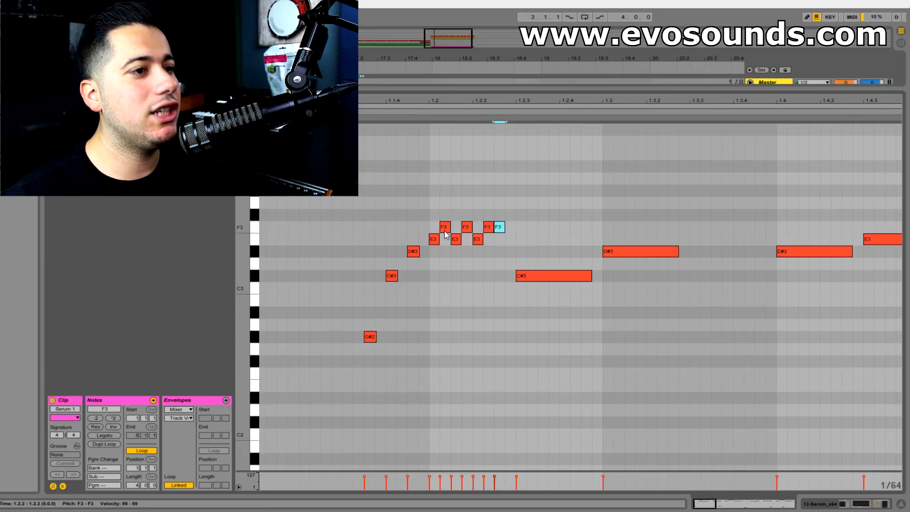
{"action": "double_click", "coordinate": [501, 228]}
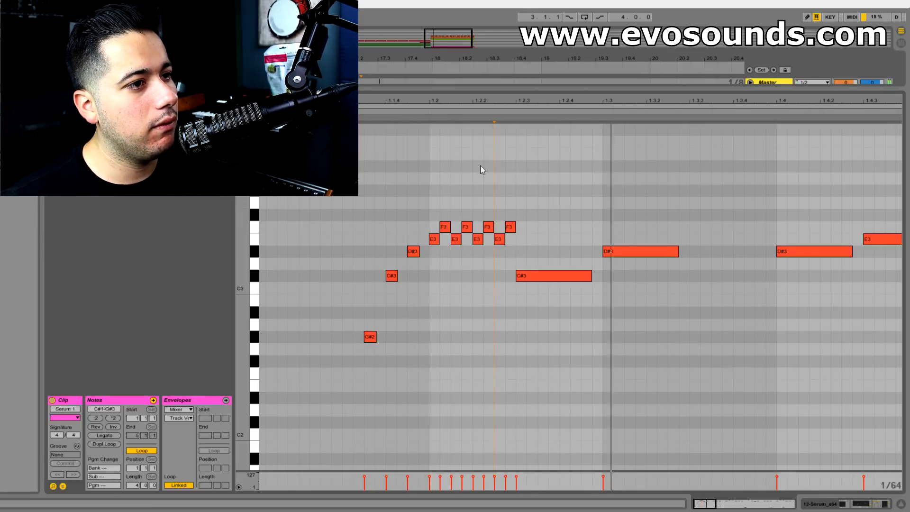
{"action": "key", "text": "ctrl+z"}
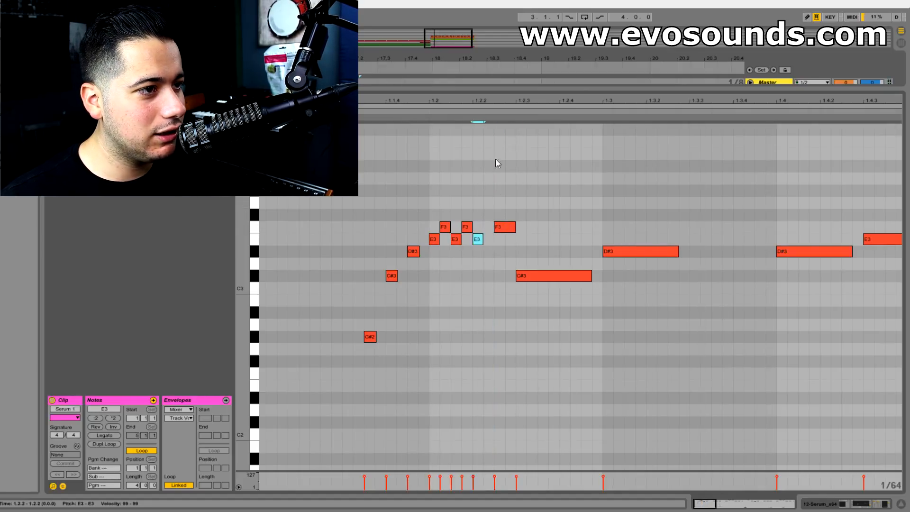
Step: Set the note grid to a fixed 1/32, restore the alternating 1/32 E3 and F3 notes at 1.2, and play them
{"action": "right_click", "coordinate": [455, 259]}
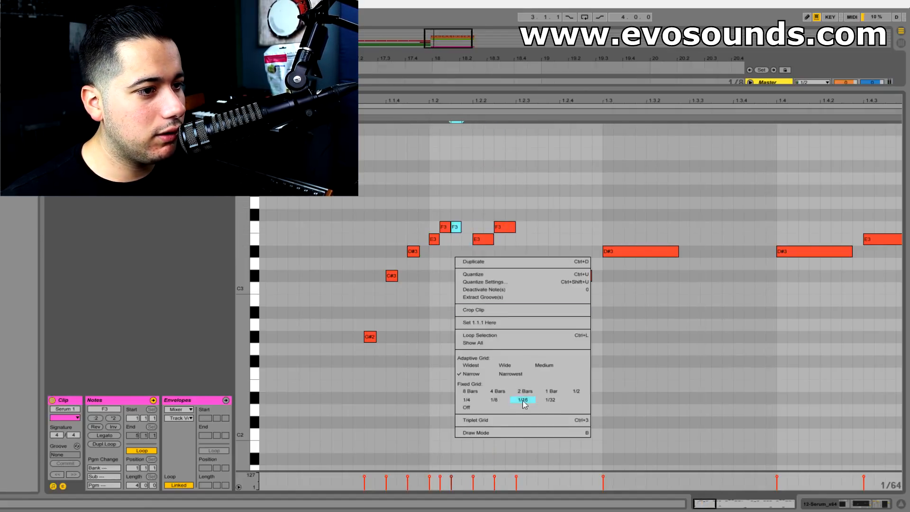
{"action": "left_click", "coordinate": [549, 401]}
{"action": "mouse_move", "coordinate": [445, 232]}
{"action": "left_mouse_down"}
{"action": "mouse_move", "coordinate": [437, 242]}
{"action": "mouse_move", "coordinate": [457, 229]}
{"action": "left_mouse_up"}
{"action": "double_click", "coordinate": [455, 238]}
{"action": "key", "text": "space"}
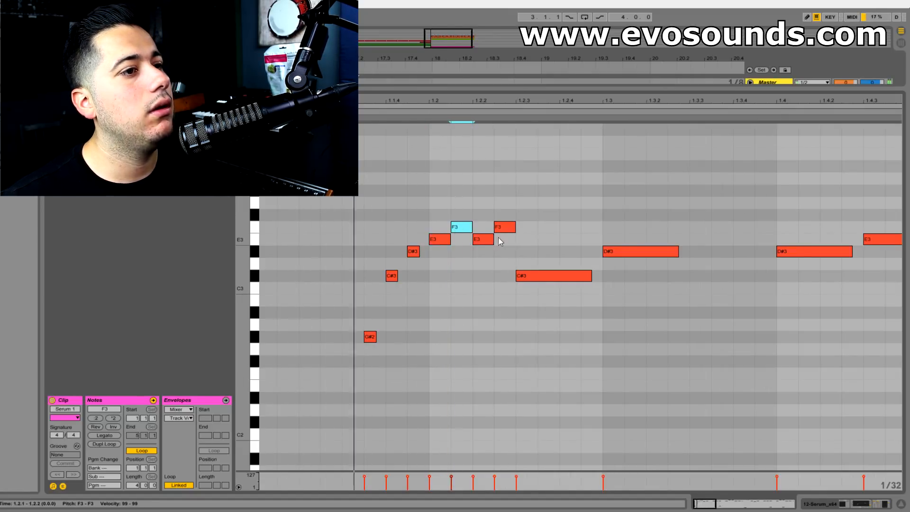
Step: Replace the E3 at 1.4.3 with alternating E3 and F3 1/32 notes up to bar 2
{"action": "left_click_drag", "start_coordinate": [608, 102], "coordinate": [389, 120]}
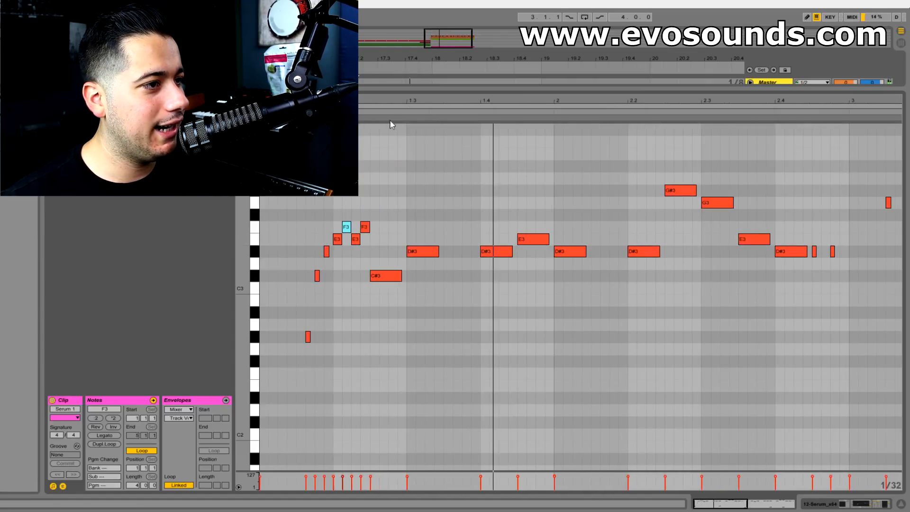
{"action": "left_click_drag", "start_coordinate": [548, 239], "coordinate": [528, 238]}
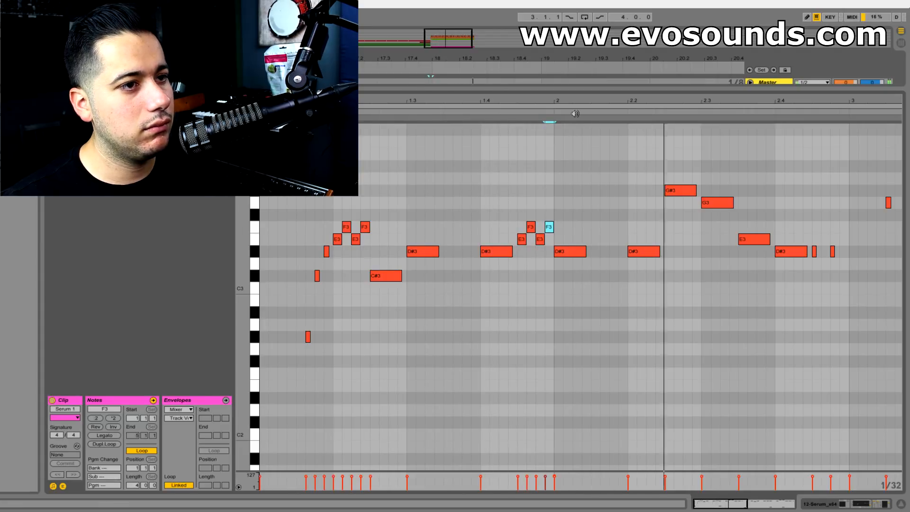
Step: Transpose the G#1 bass notes and the melody above them, from 1.1.1 to 4.1.2, down three semitones
{"action": "left_click_drag", "start_coordinate": [635, 101], "coordinate": [619, 356]}
{"action": "double_click", "coordinate": [418, 421]}
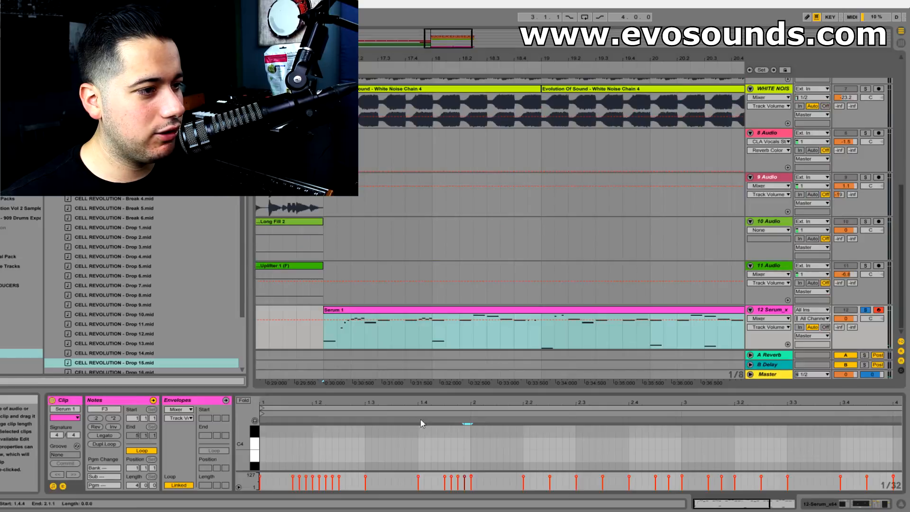
{"action": "left_click_drag", "start_coordinate": [465, 393], "coordinate": [465, 89]}
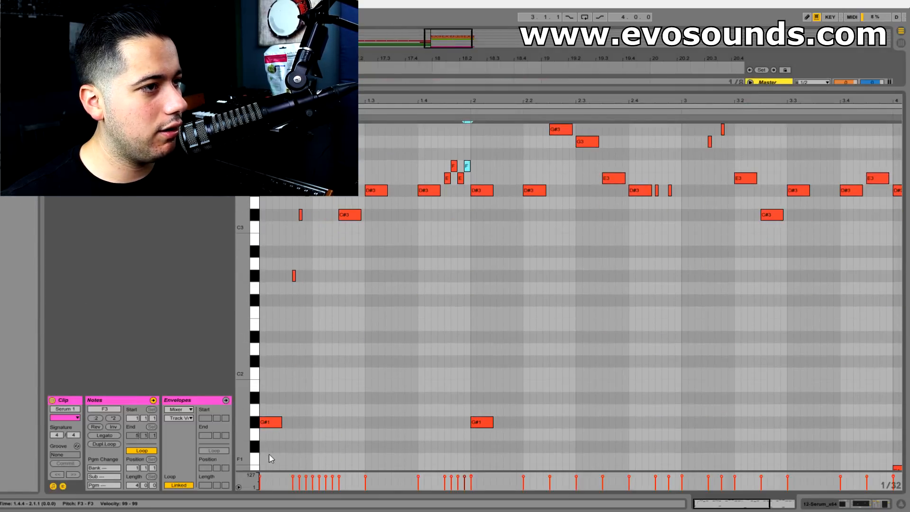
{"action": "key", "text": "ctrl+a"}
{"action": "key", "text": "Down"}
{"action": "key", "text": "Down"}
{"action": "key", "text": "Down"}
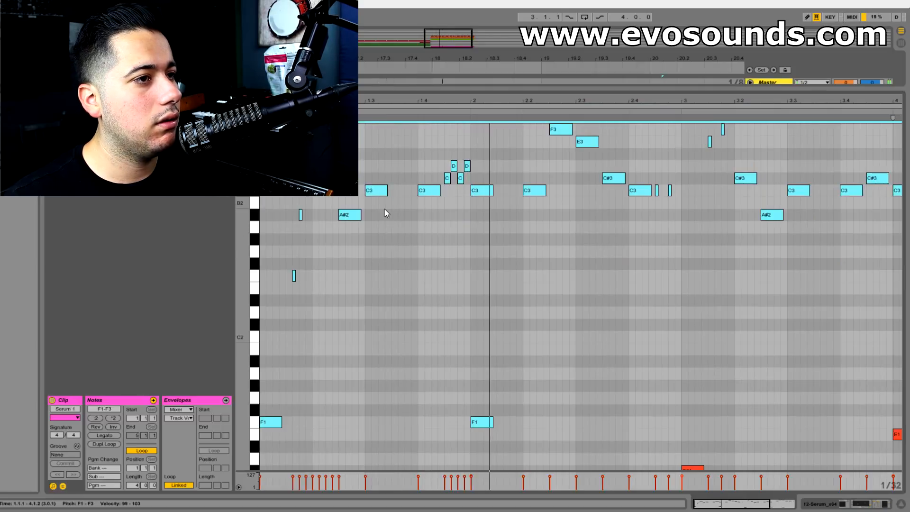
{"action": "scroll", "coordinate": [493, 237], "scroll_direction": "up", "scroll_amount": 2}
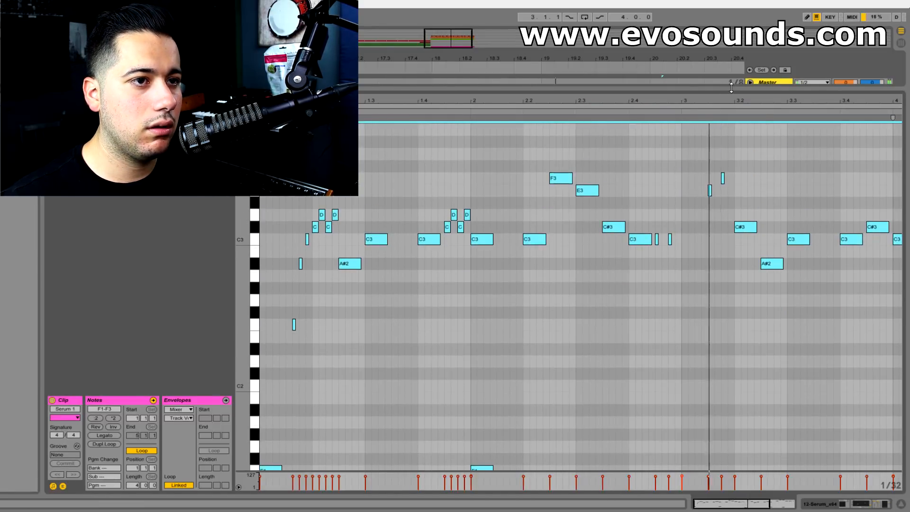
Step: Shrink the note editor, unsolo the Serum track, and play the arrangement with all tracks from the build-up before the drop
{"action": "left_click_drag", "start_coordinate": [731, 88], "coordinate": [705, 258]}
{"action": "key", "text": "space"}
{"action": "left_click", "coordinate": [864, 416]}
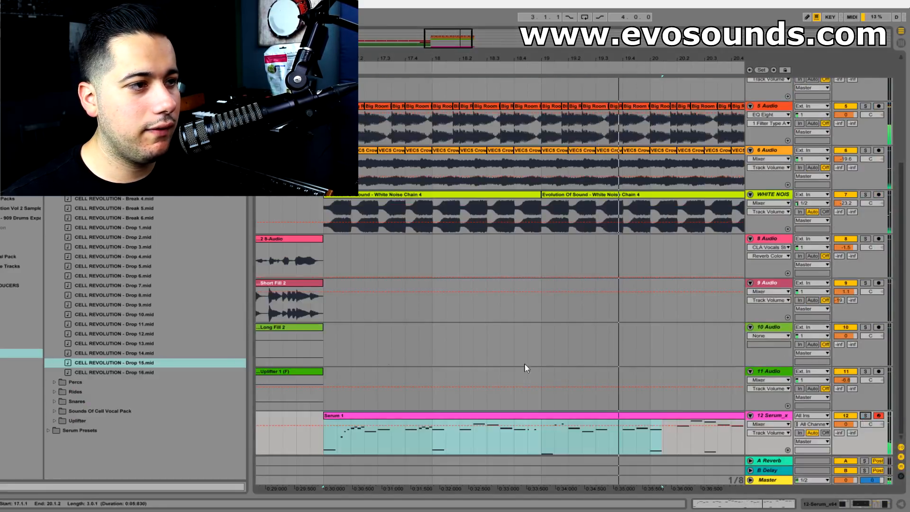
{"action": "left_click", "coordinate": [269, 198]}
{"action": "key", "text": "space"}
{"action": "left_click_drag", "start_coordinate": [494, 38], "coordinate": [493, 15]}
{"action": "left_click", "coordinate": [384, 223]}
{"action": "key", "text": "space"}
{"action": "key", "text": "space"}
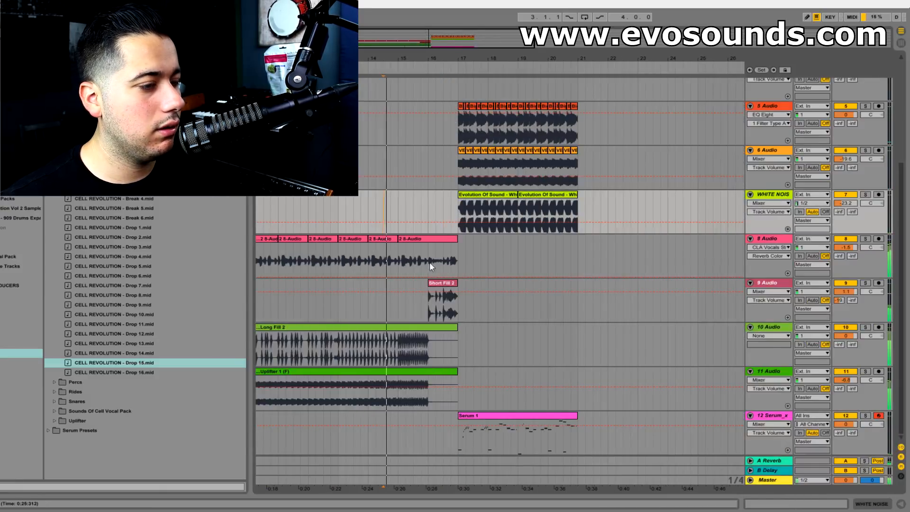
Step: Copy the Serum clip to bar 9, duplicate it at bar 13 to fill the build-up, and play the arrangement
{"action": "left_click", "coordinate": [485, 416]}
{"action": "left_click_drag", "start_coordinate": [509, 39], "coordinate": [509, 21]}
{"action": "left_click", "coordinate": [399, 422]}
{"action": "key", "text": "ctrl+v"}
{"action": "key", "text": "ctrl+d"}
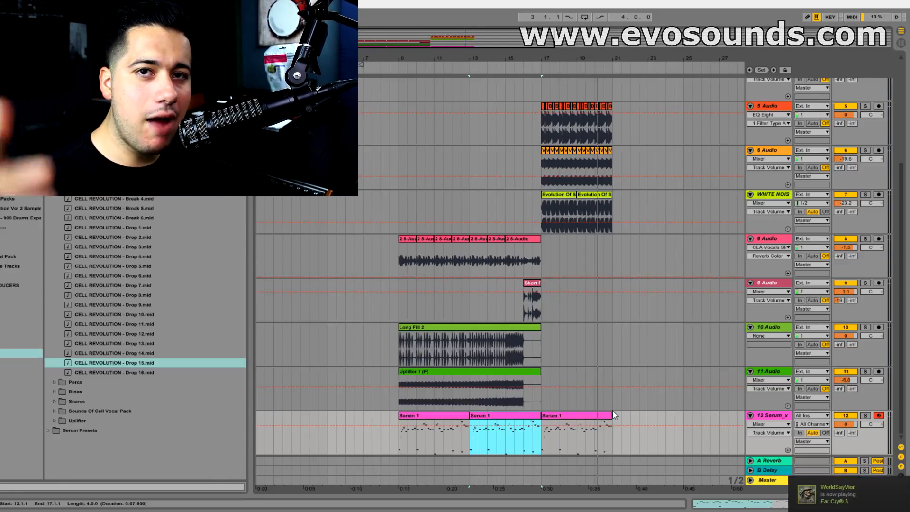
{"action": "key", "text": "space"}
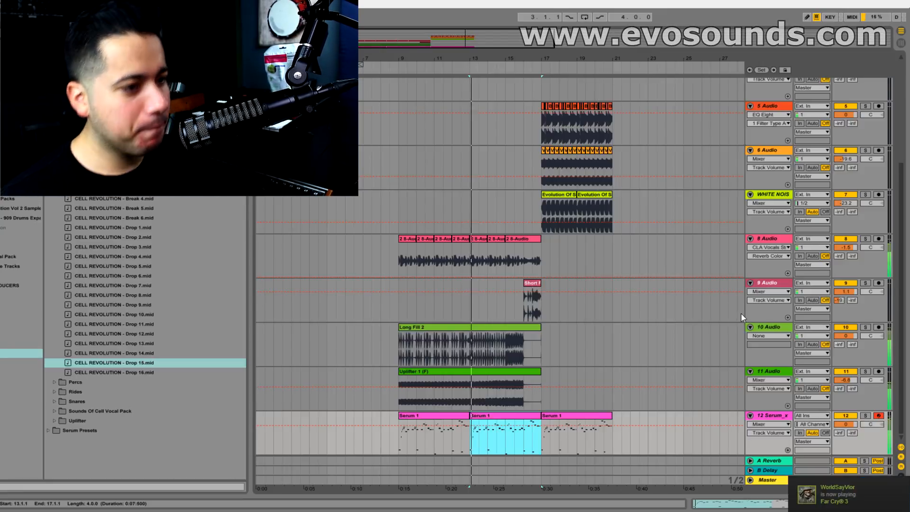